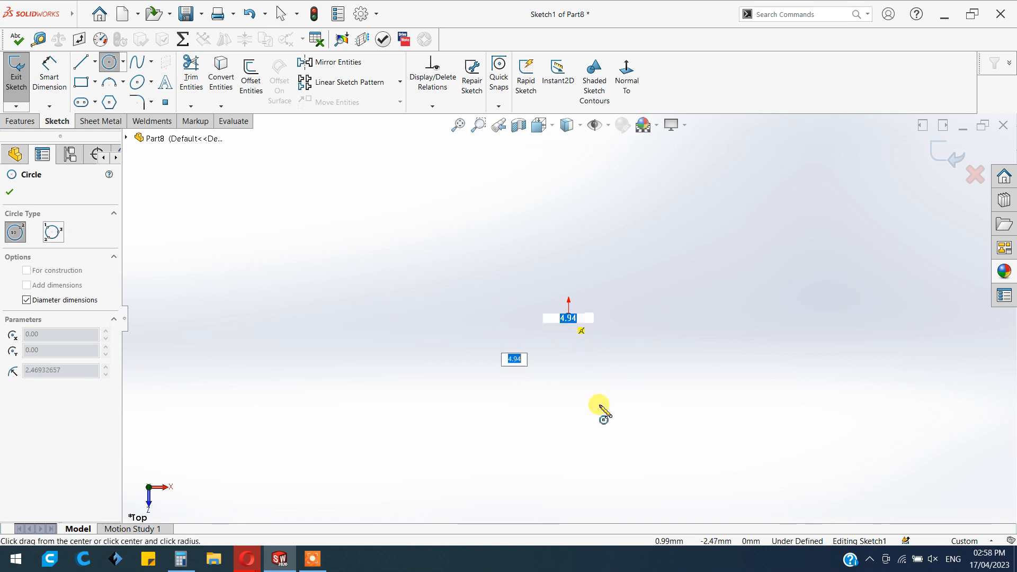
Finish the circle centred on the origin, dimension its diameter at 30 mm and place the dimension well above the circle.
key("Escape")
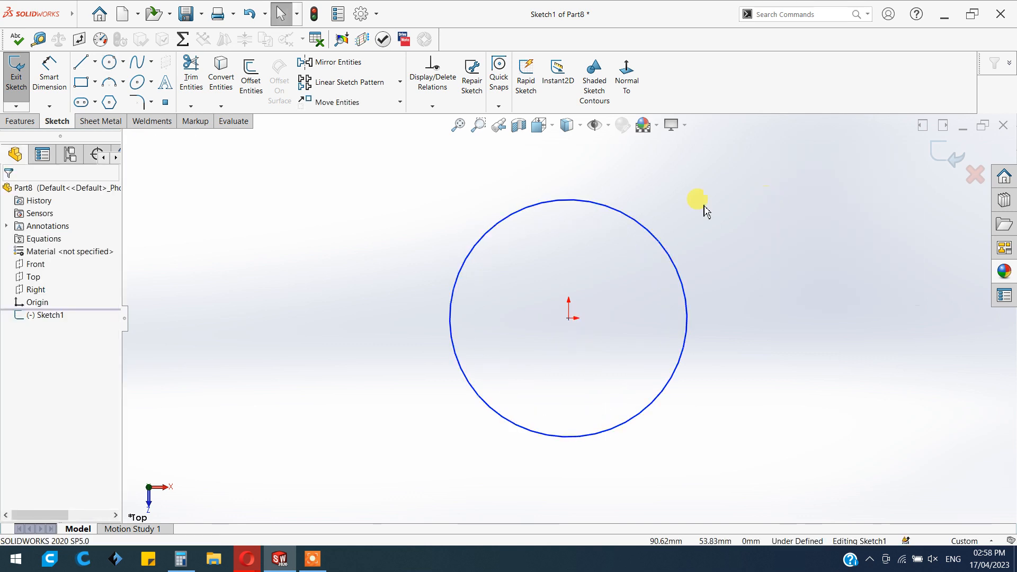
left_click(49, 72)
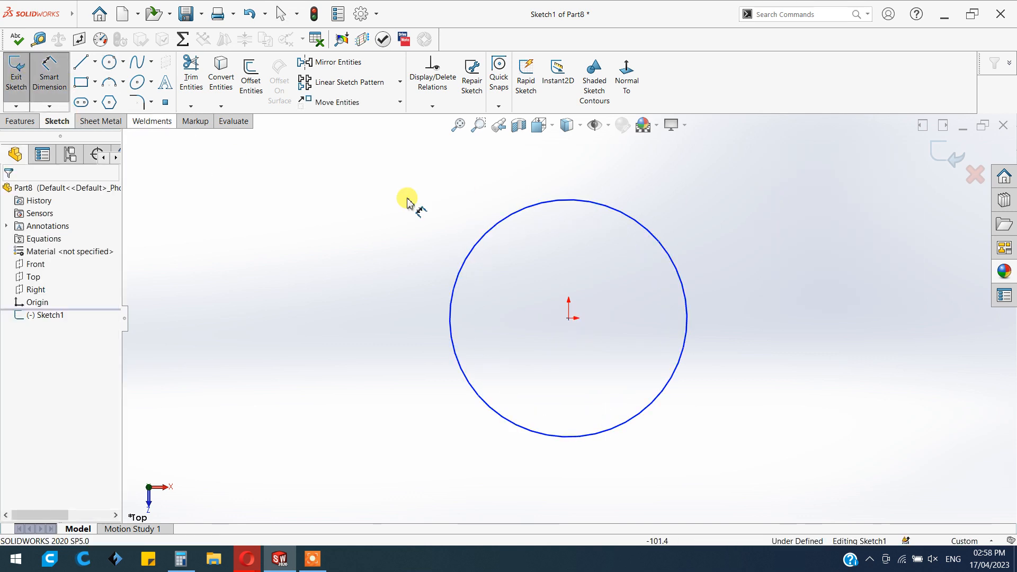
left_click(588, 201)
left_click(572, 183)
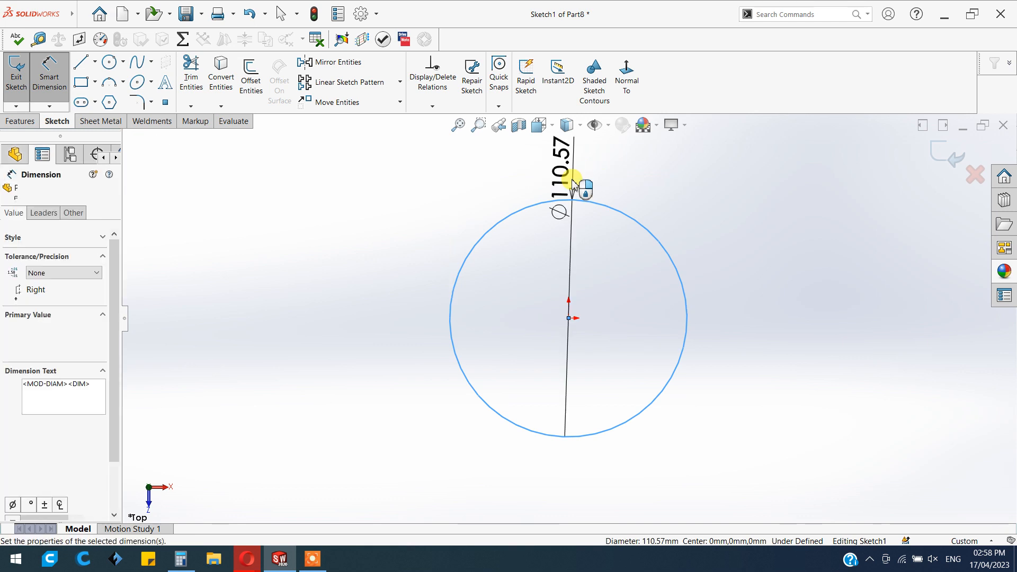
type("50")
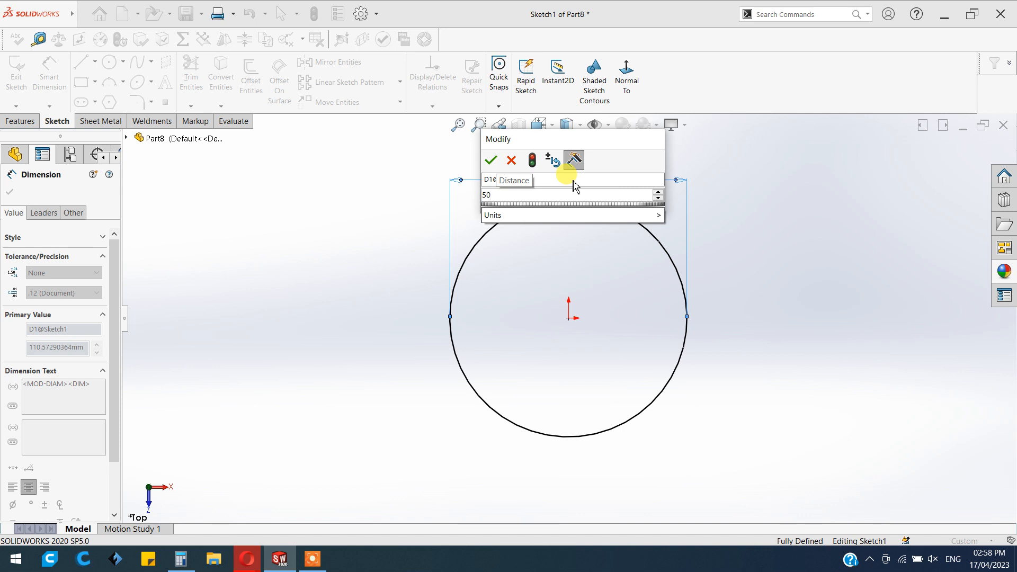
key("BackSpace")
key("BackSpace")
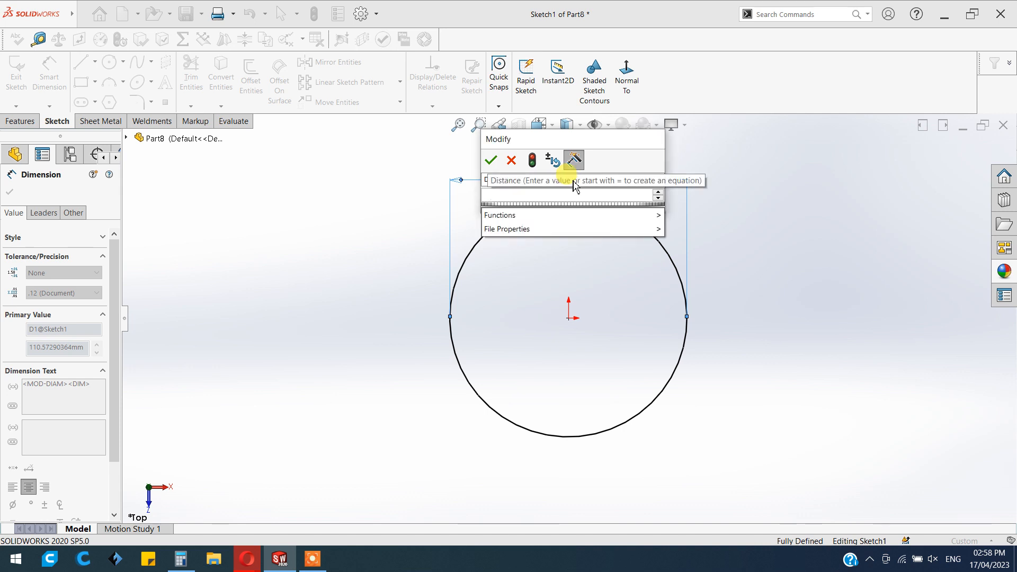
type("30")
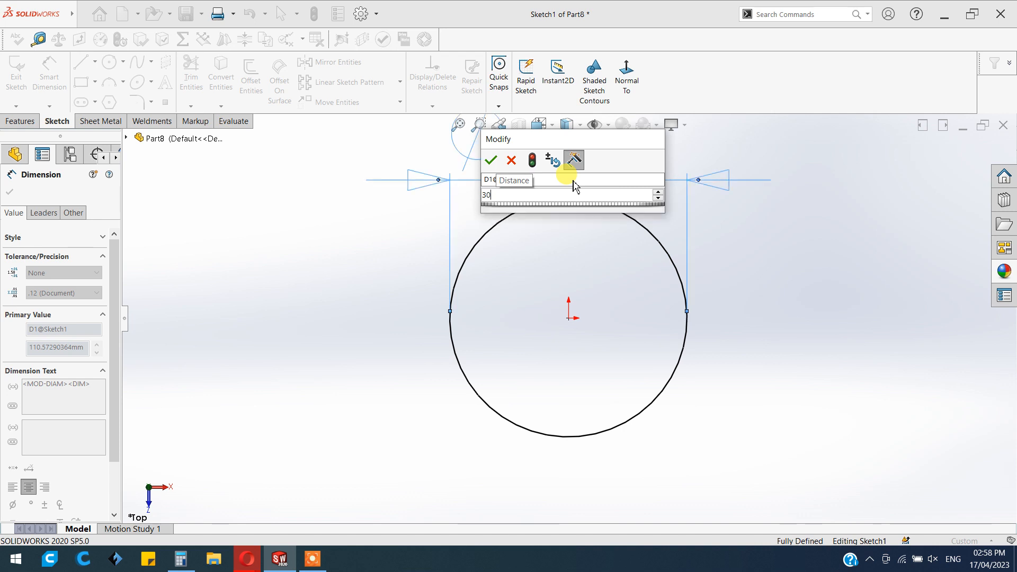
key("Return")
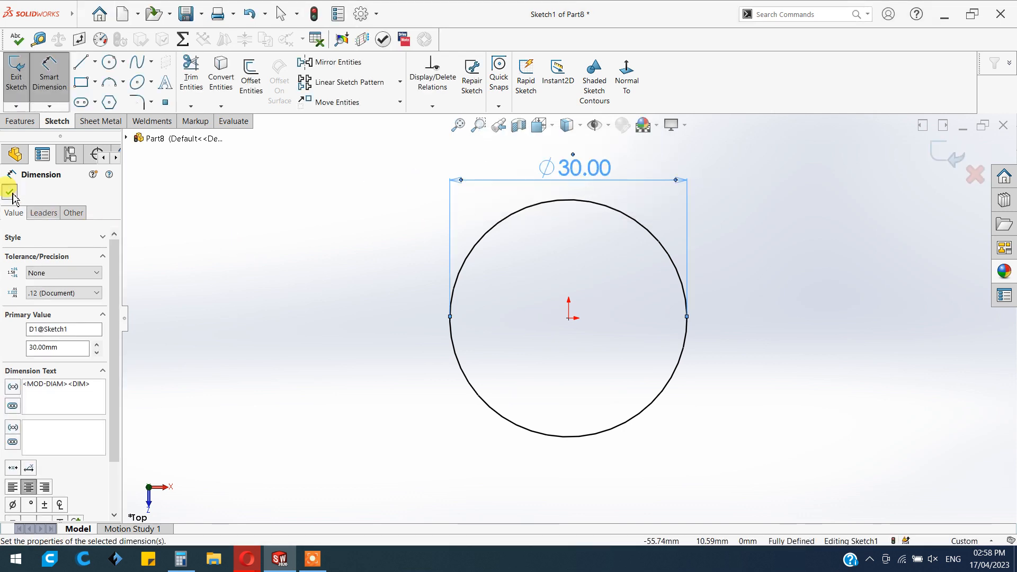
left_click(9, 191)
scroll(652, 180, "down", 2)
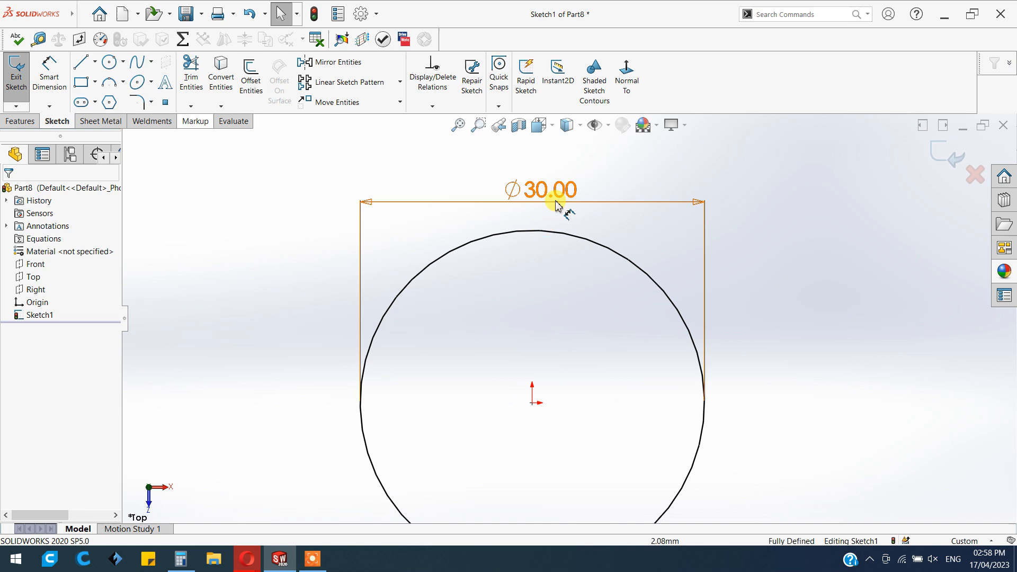
left_click_drag(558, 206, 552, 163)
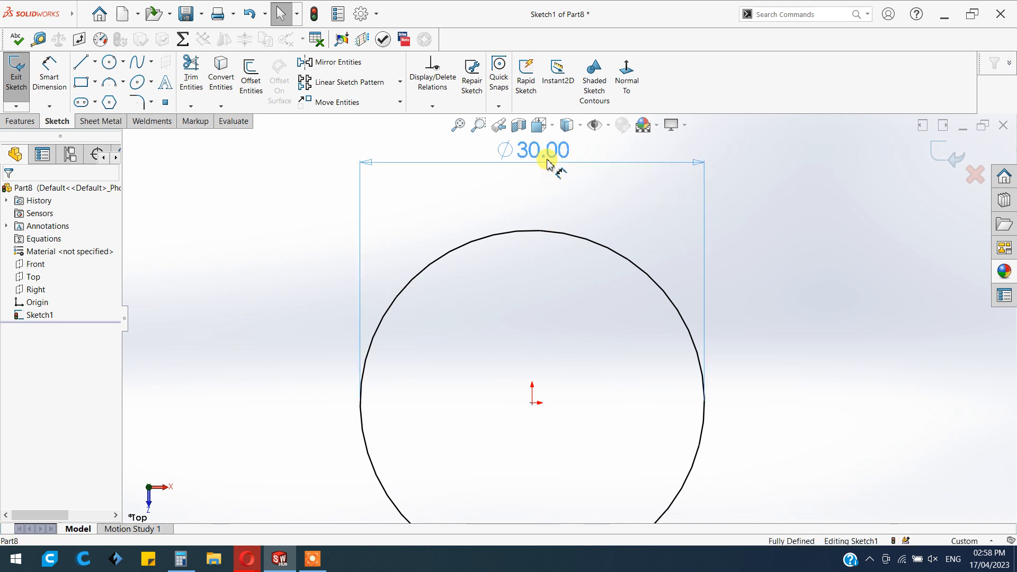
Draw a 15 mm vertical centerline from the origin up to the top of the circle.
left_click(93, 62)
left_click(93, 90)
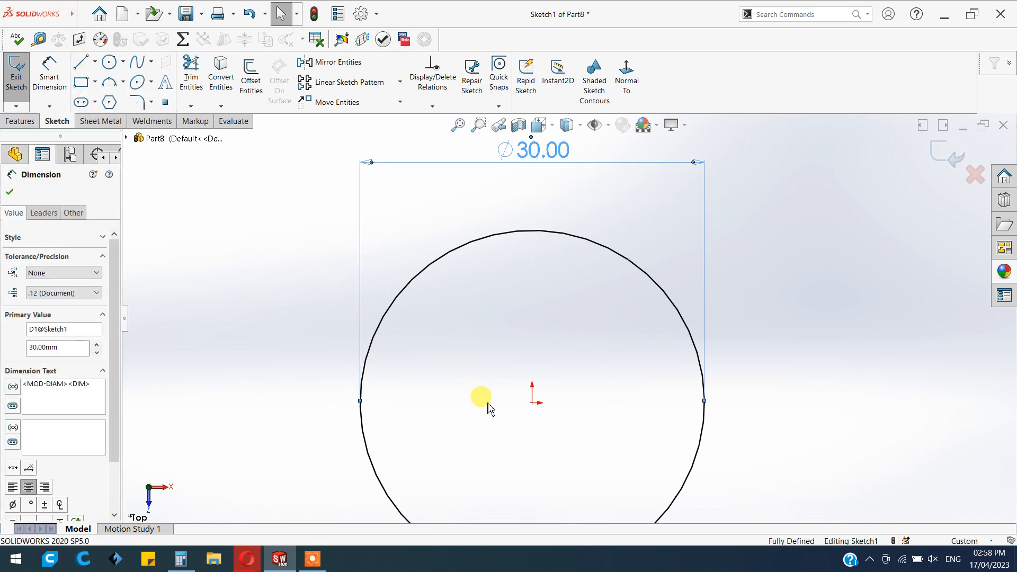
left_click(532, 402)
left_click(532, 231)
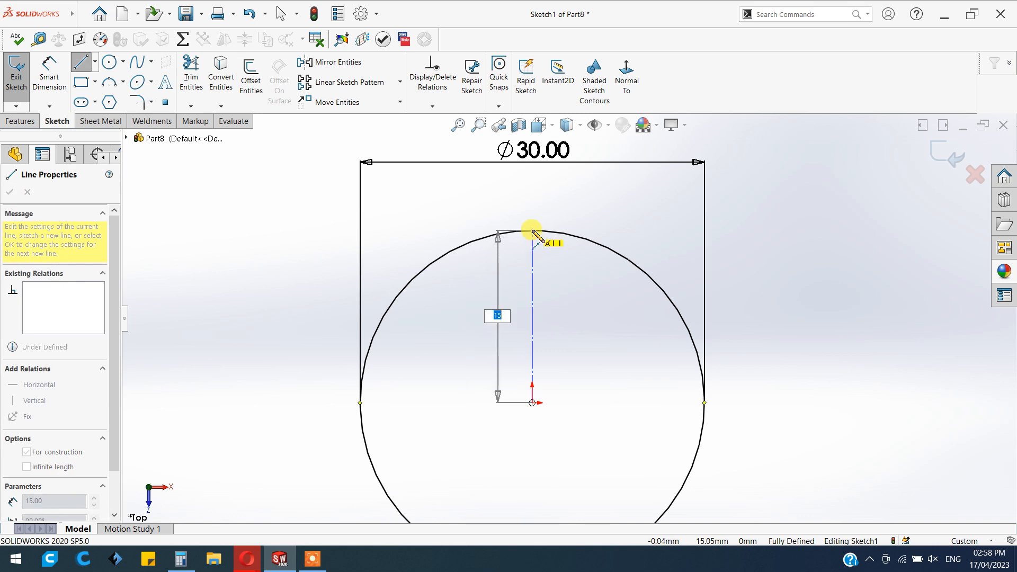
right_click(586, 211)
left_click(587, 219)
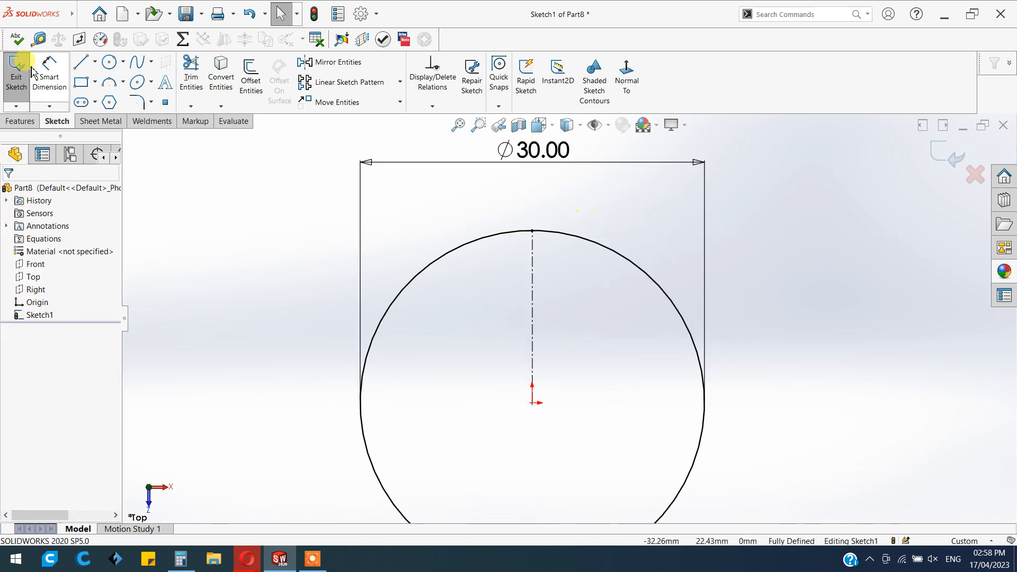
Sketch a three-point arc about 6.9 mm wide between two points on the circle's top, bulging inward across the centerline.
left_click(109, 83)
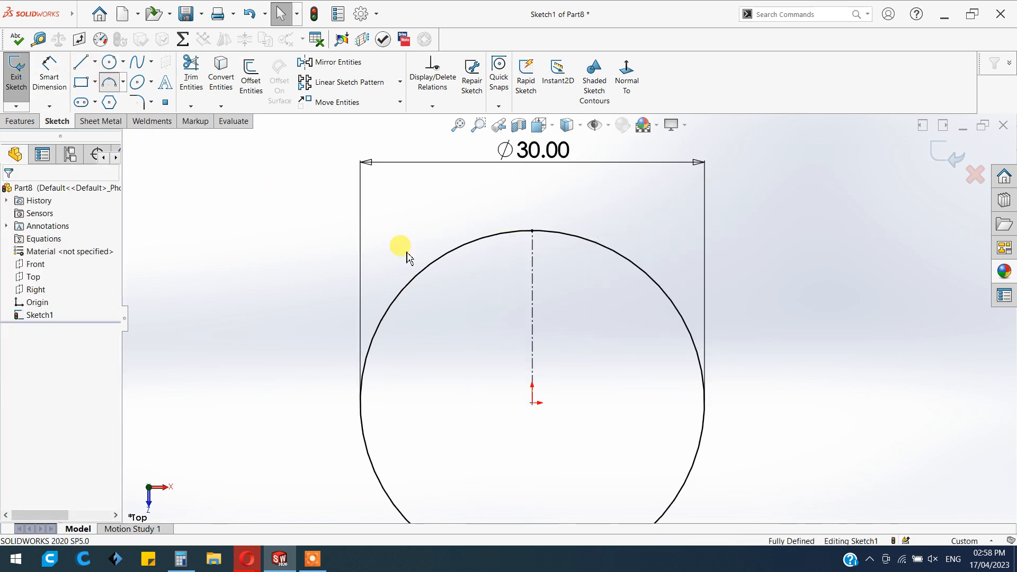
left_click(495, 234)
left_click(570, 237)
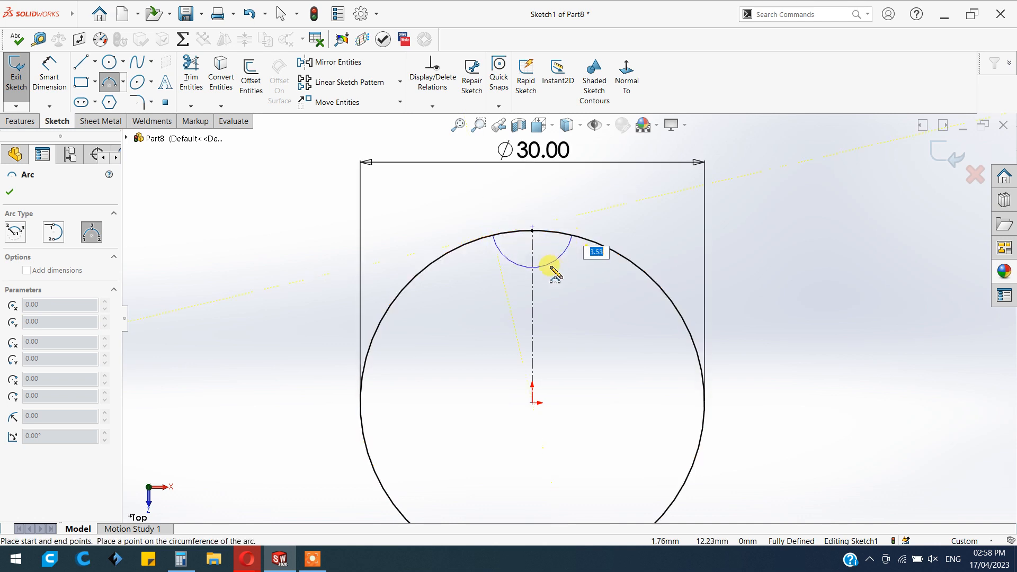
left_click(566, 254)
key("Escape")
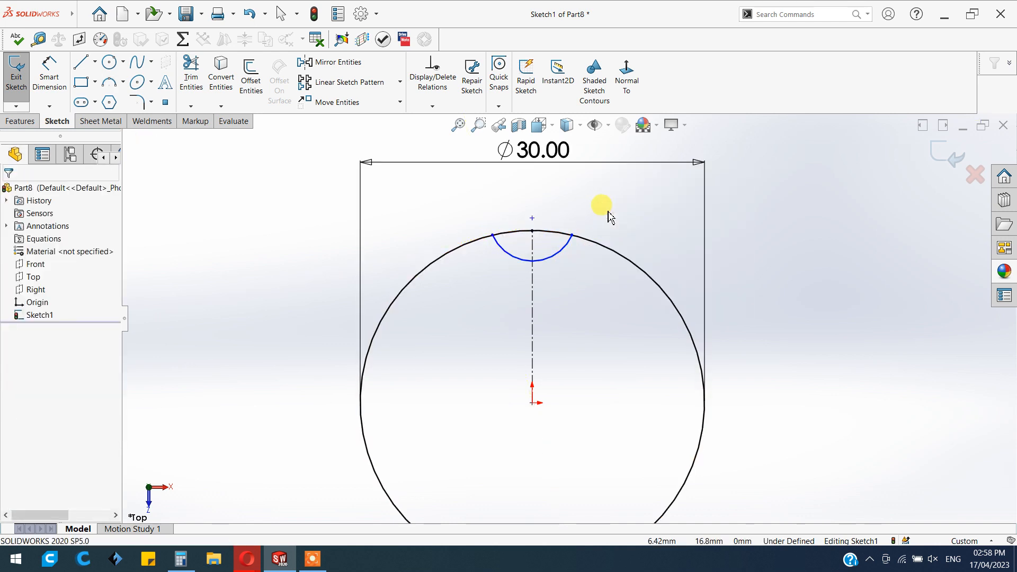
Add a vertical relation between the arc's midpoint and the origin.
scroll(554, 272, "down", 1)
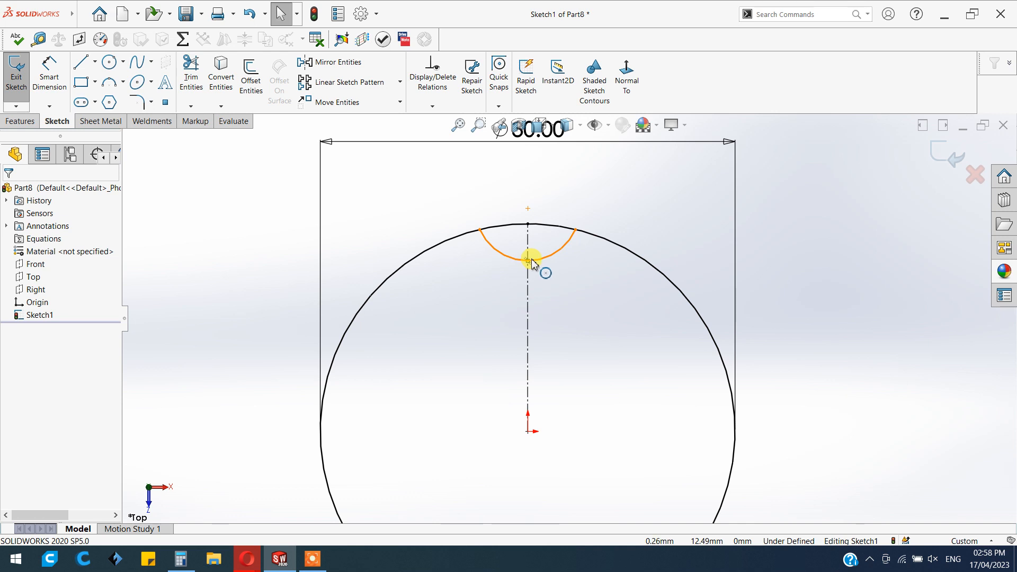
left_click(528, 264)
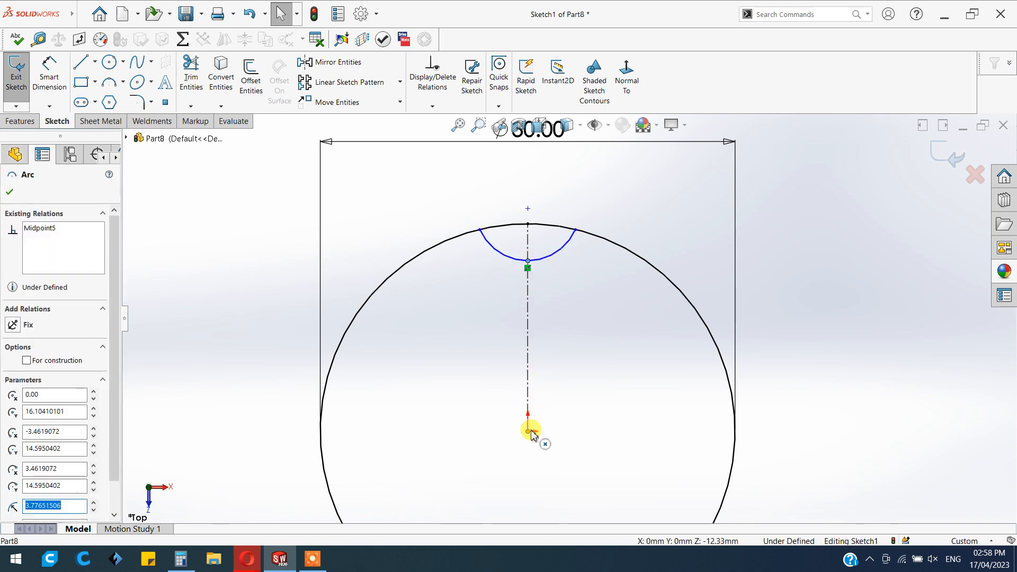
left_click(529, 432, "ctrl")
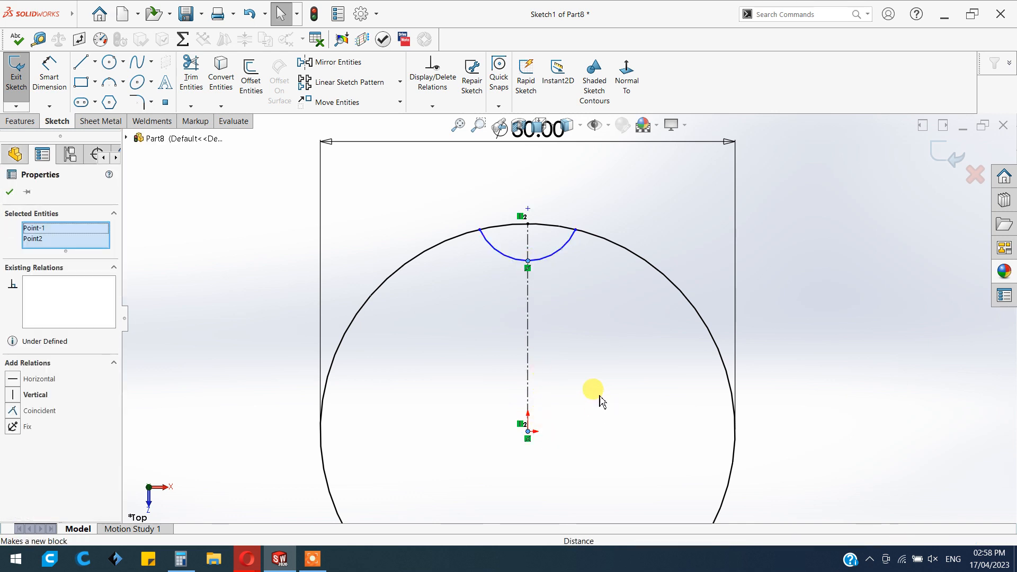
left_click(577, 383)
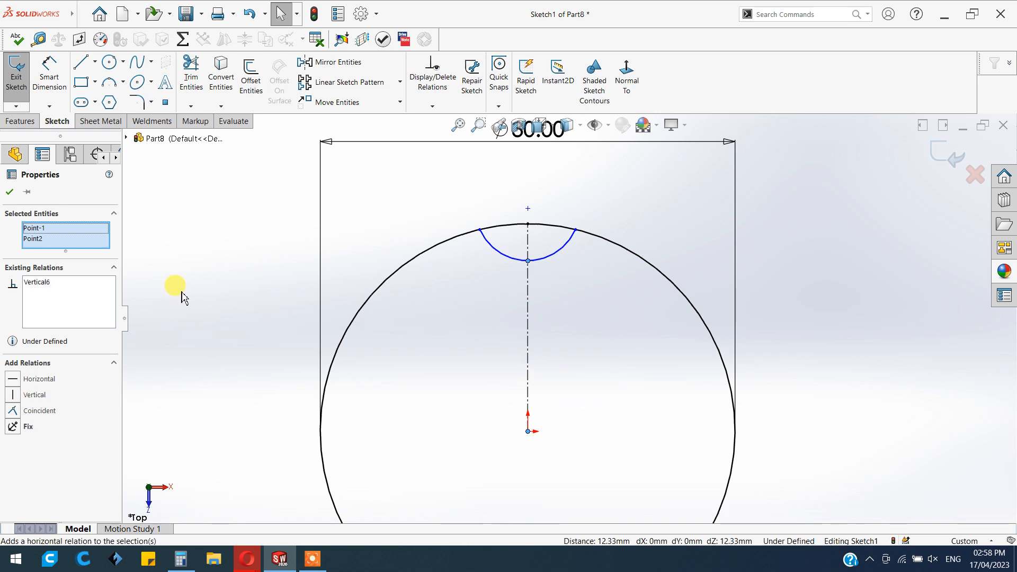
left_click(12, 192)
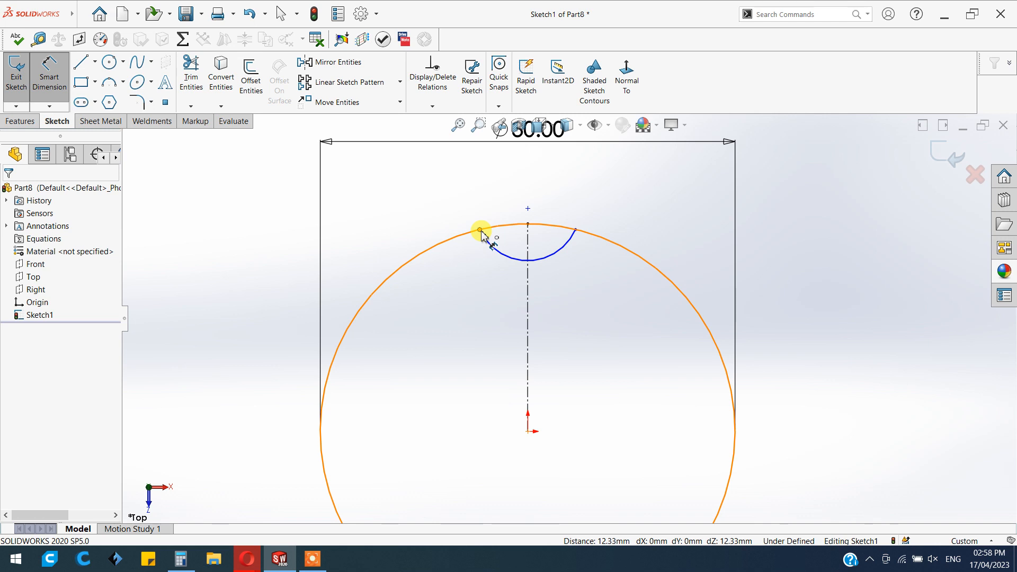
Dimension the horizontal distance between the arc's two endpoints at 4.71 mm.
left_click(573, 233)
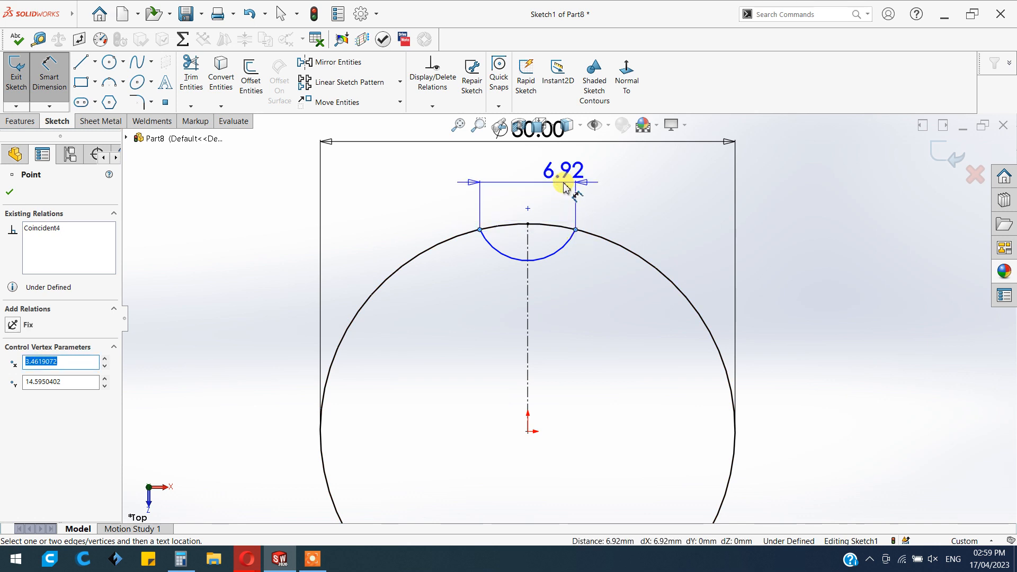
left_click(539, 178)
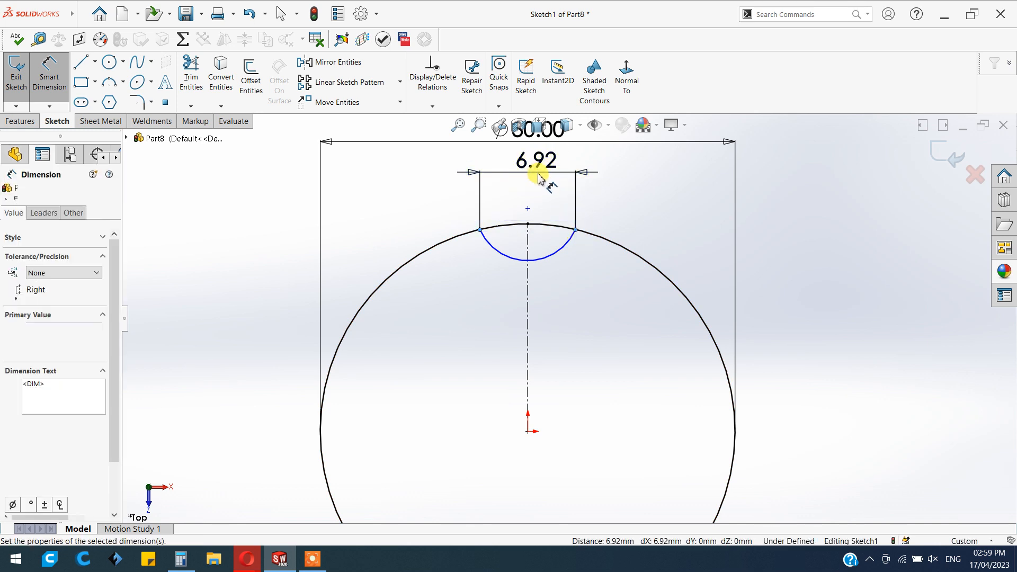
type("4.71")
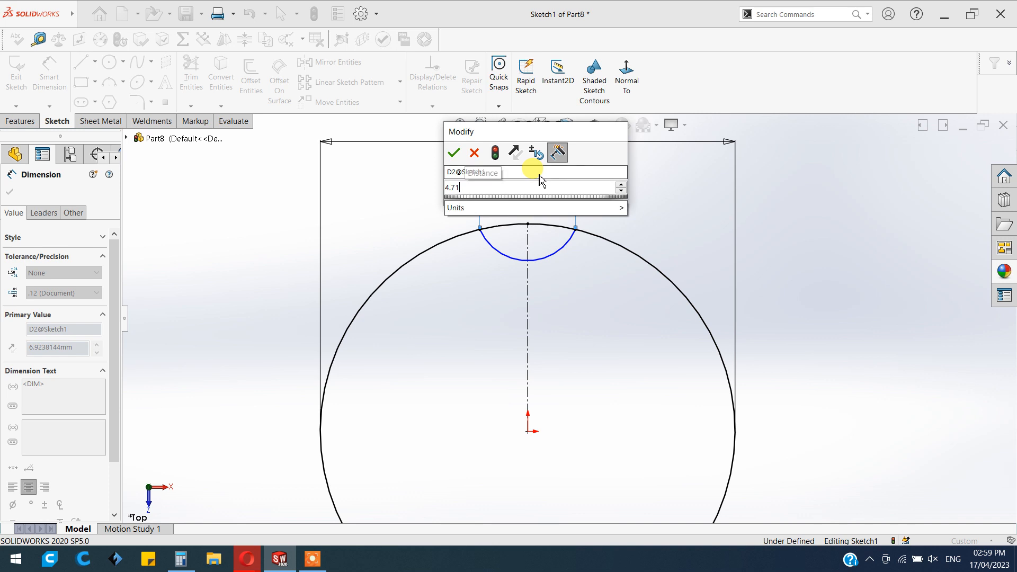
key("Return")
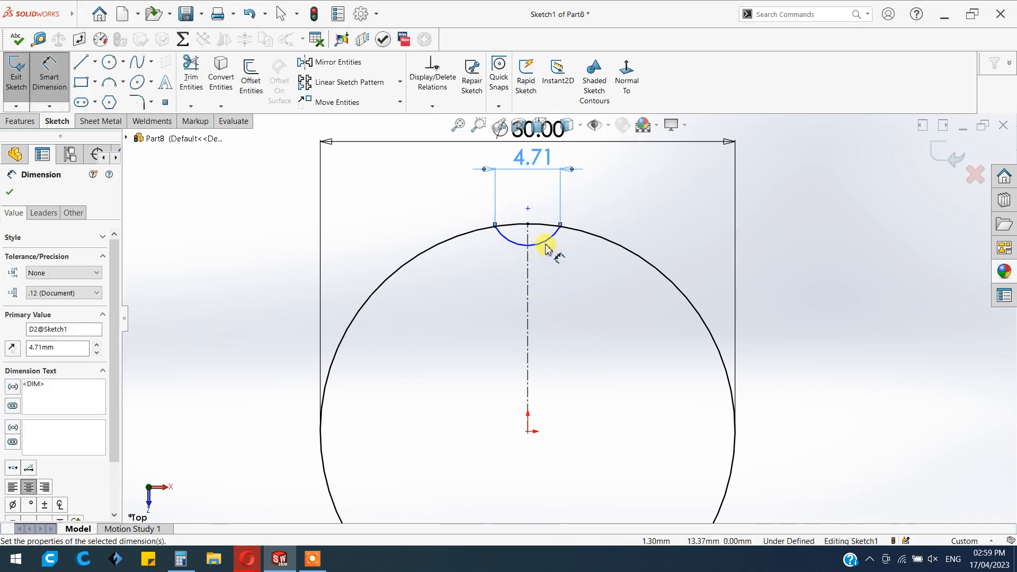
Dimension the arc's radius at 3 mm.
left_click(551, 253)
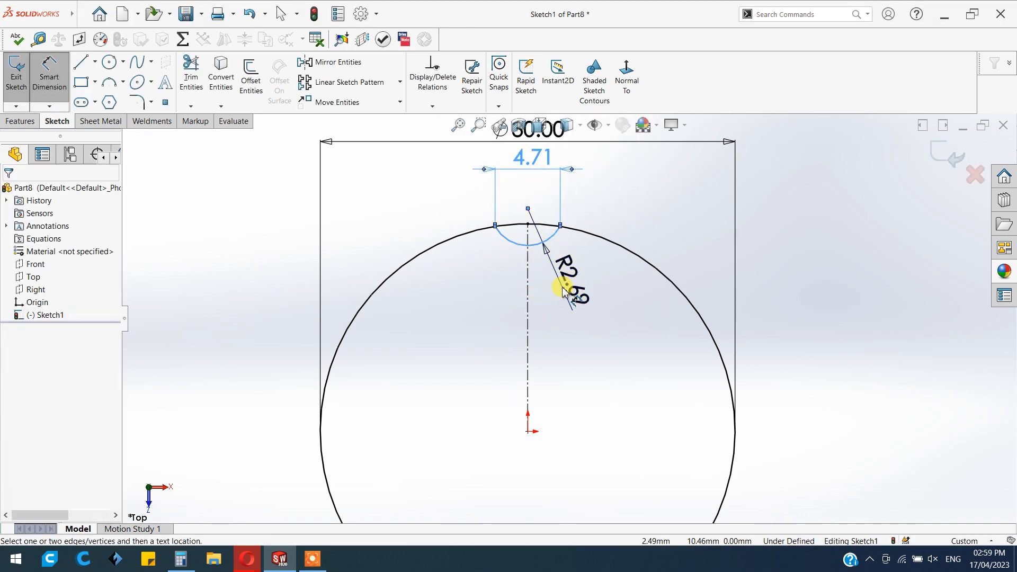
left_click(563, 291)
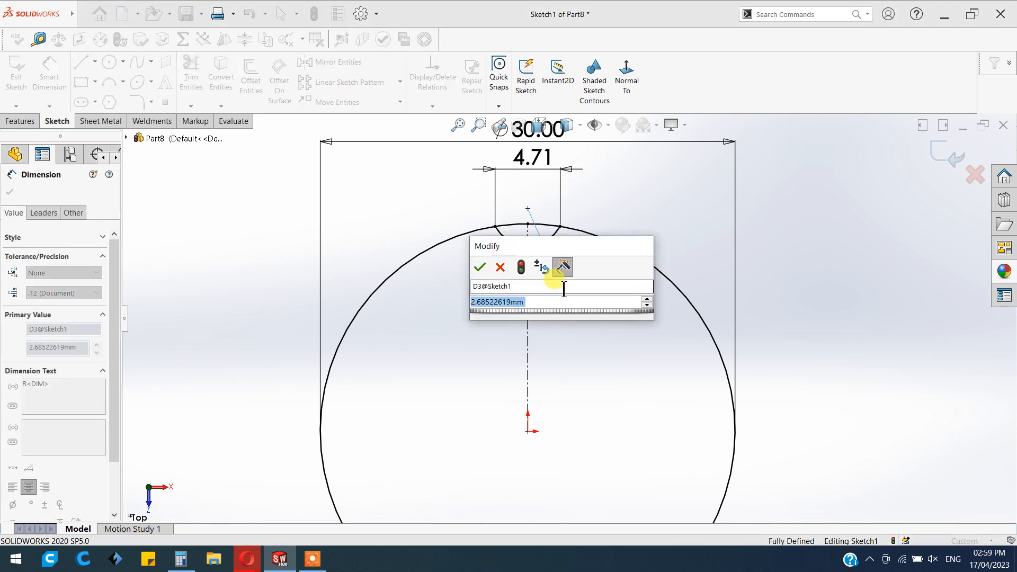
type("3")
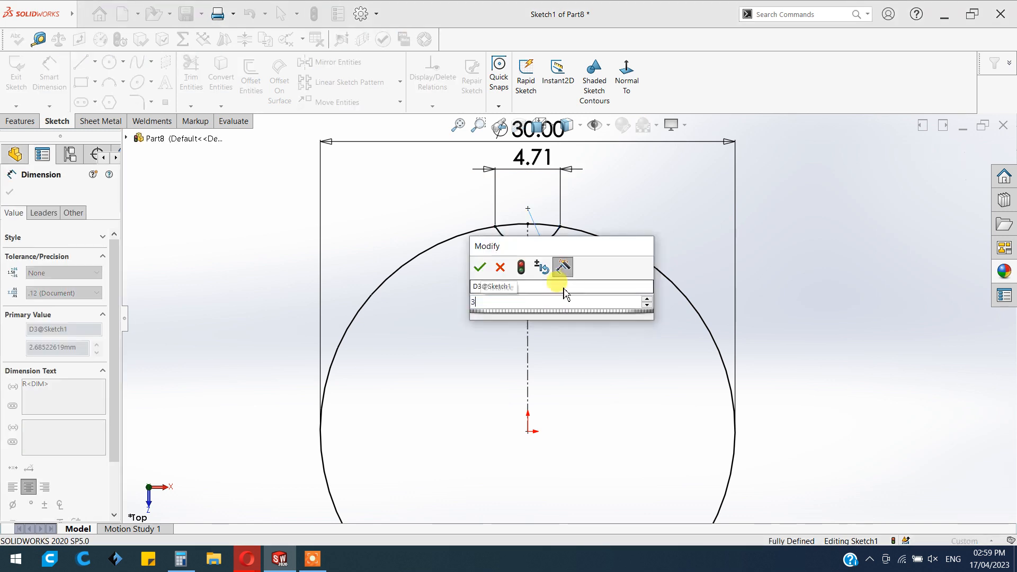
key("Return")
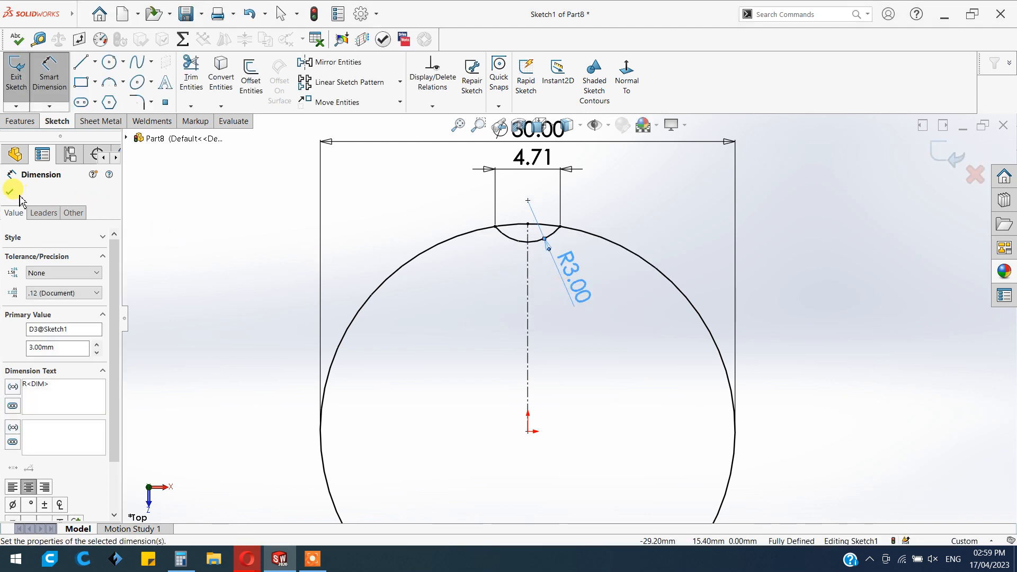
left_click(12, 190)
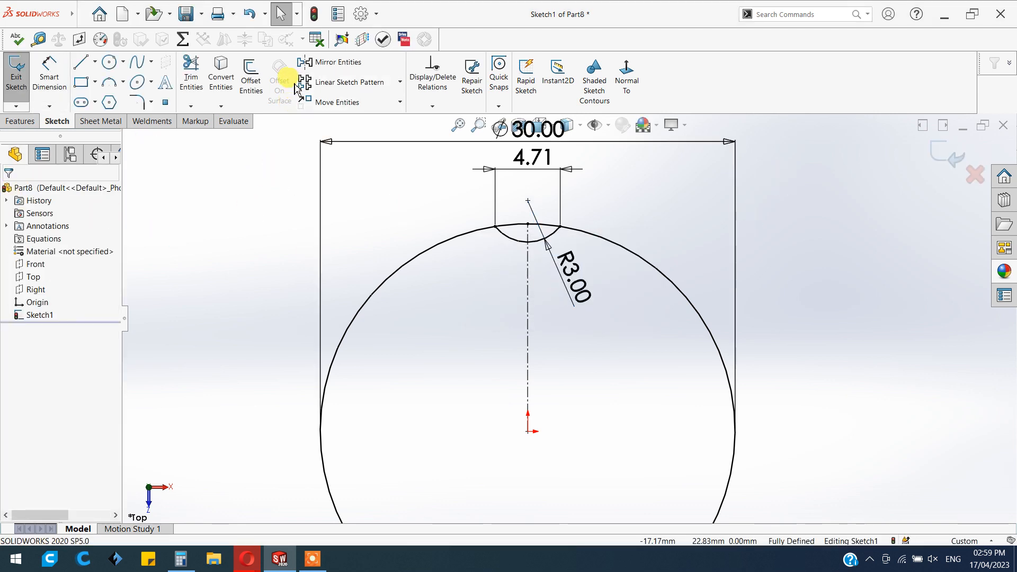
Power trim both portions of the 30 mm circle so that only the small arc and centerline remain.
left_click(192, 74)
left_click_drag(438, 222, 475, 249)
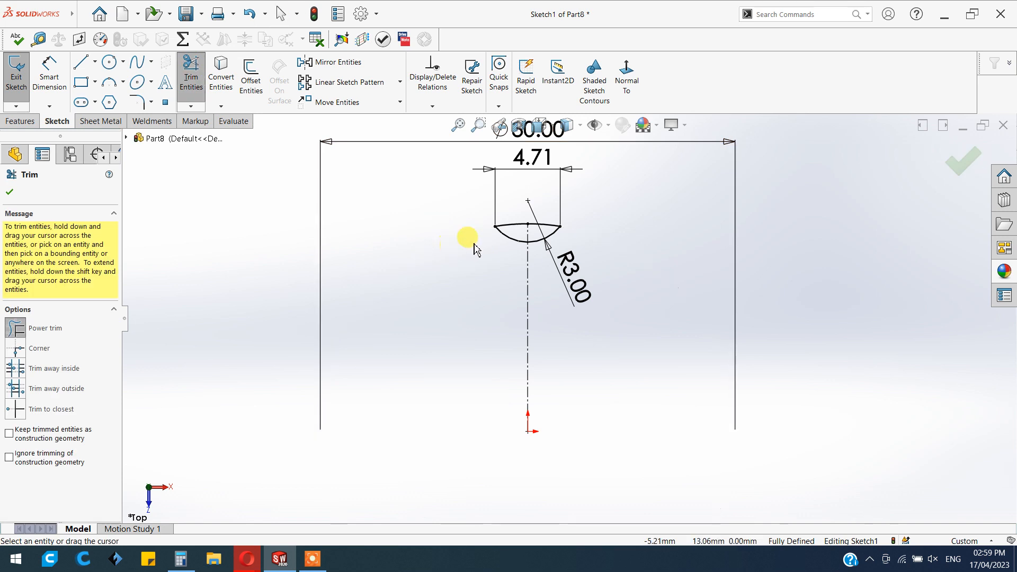
left_click_drag(529, 200, 544, 236)
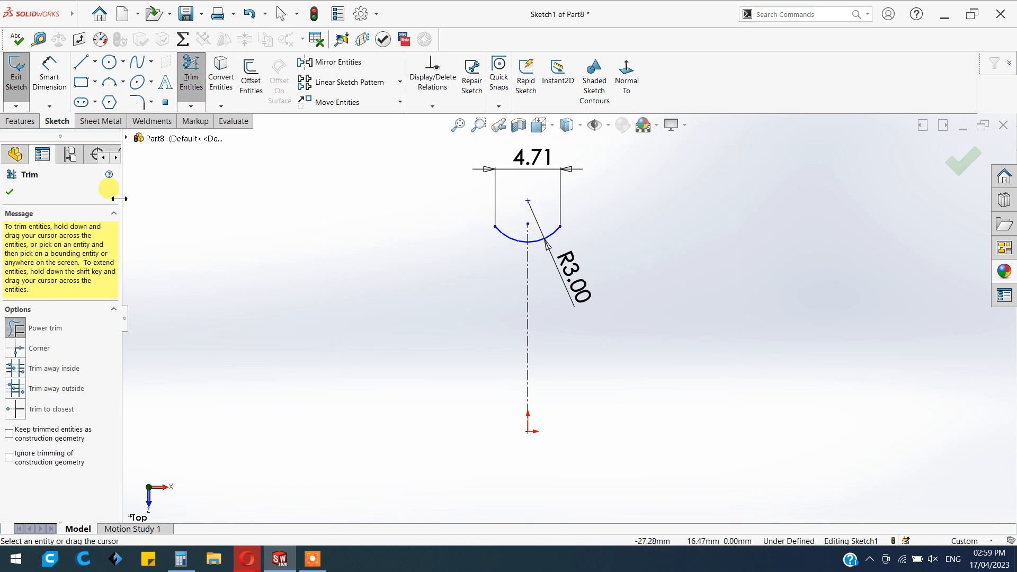
key("Escape")
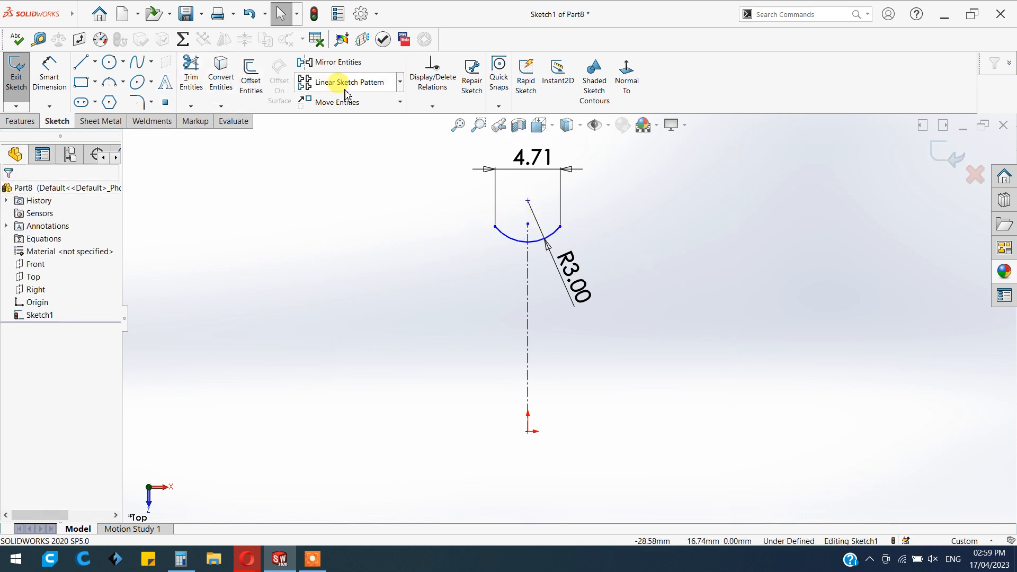
Circular-pattern the small arc around the origin with 20 equally spaced instances over 360 degrees.
left_click(400, 83)
left_click(354, 126)
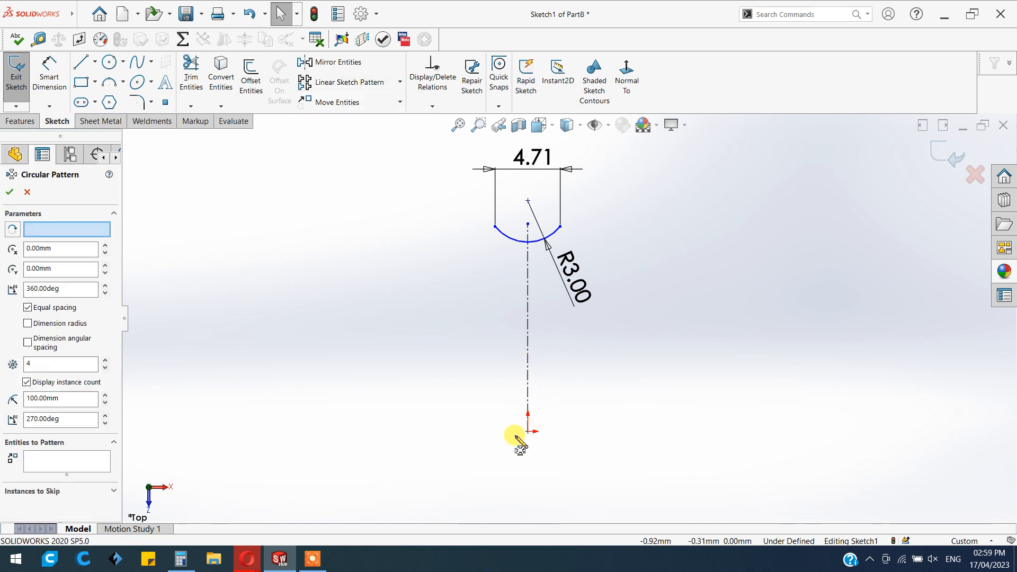
left_click(67, 461)
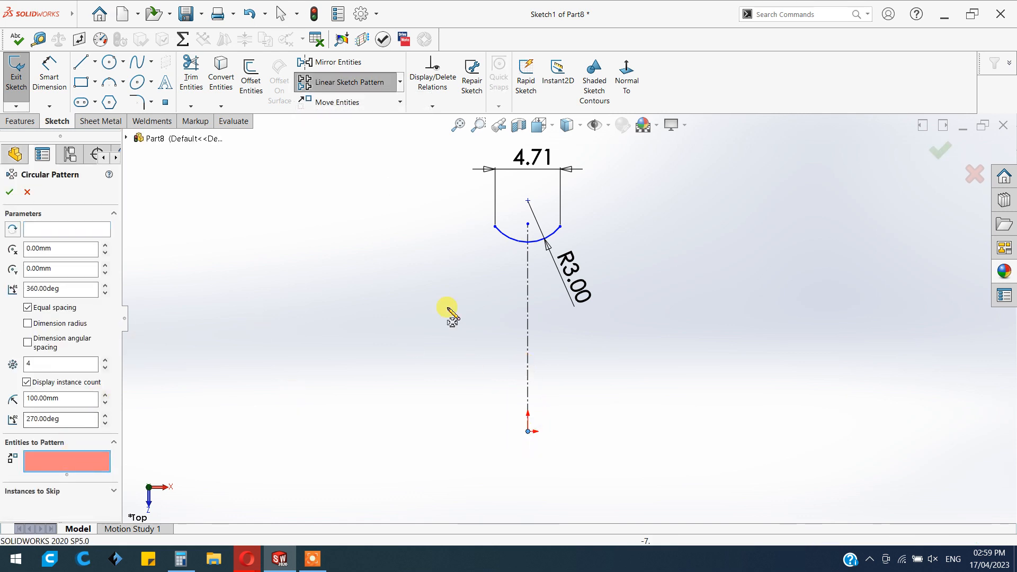
left_click(511, 243)
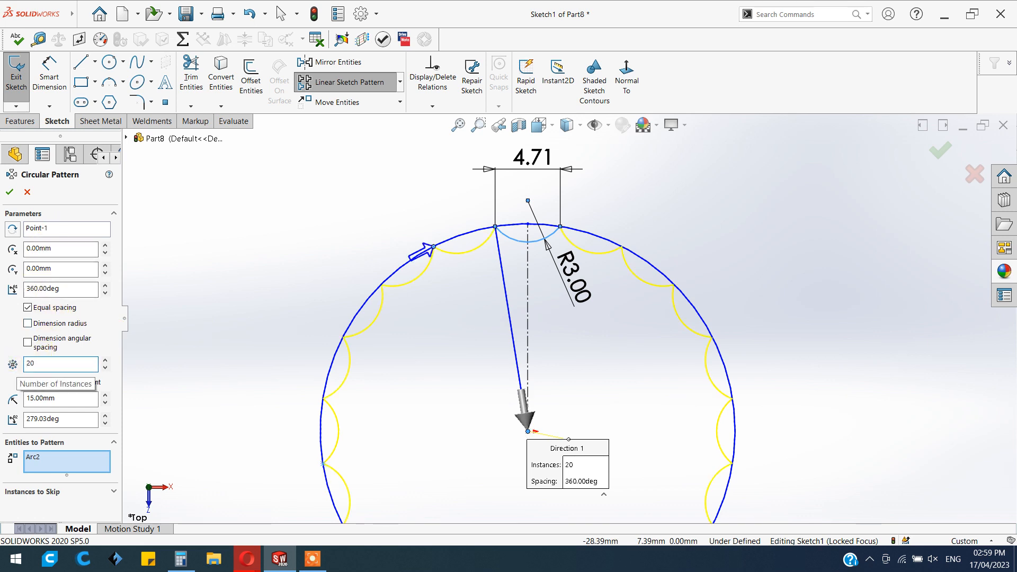
left_click(10, 191)
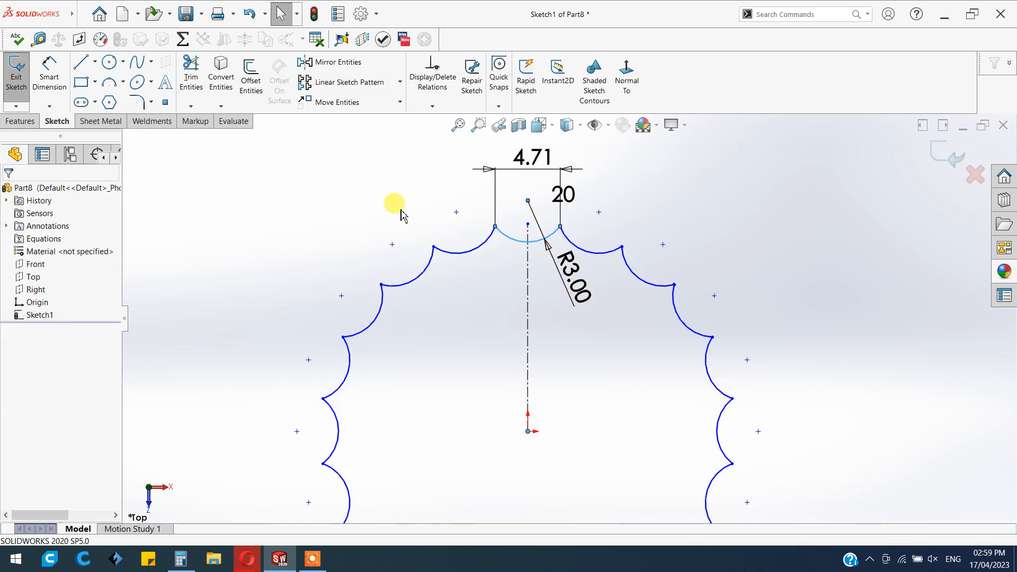
Merge the two nearly touching endpoints where the original arc meets its neighbouring patterned arc, and close the sketch.
scroll(495, 228, "down", 4)
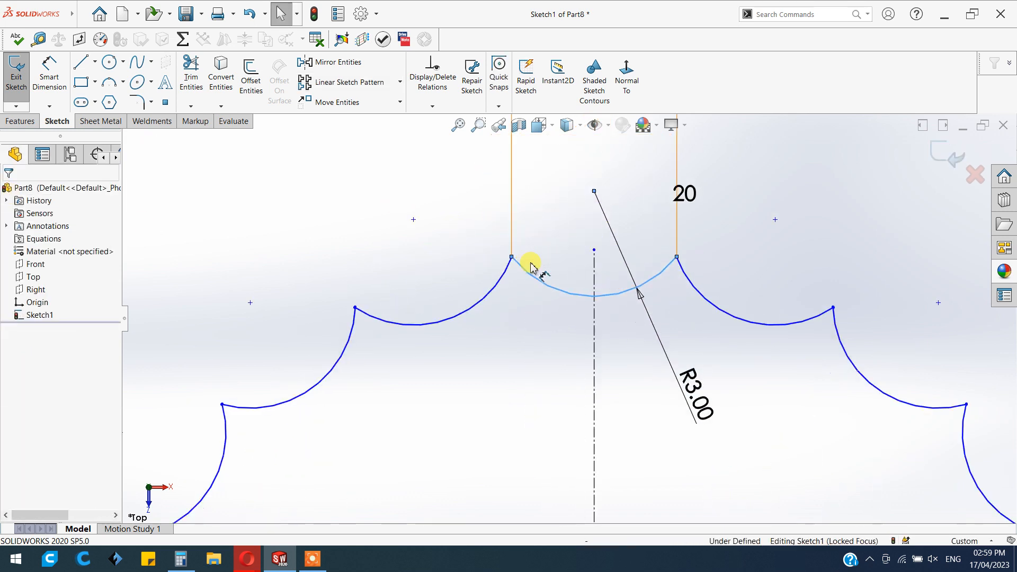
scroll(524, 264, "down", 5)
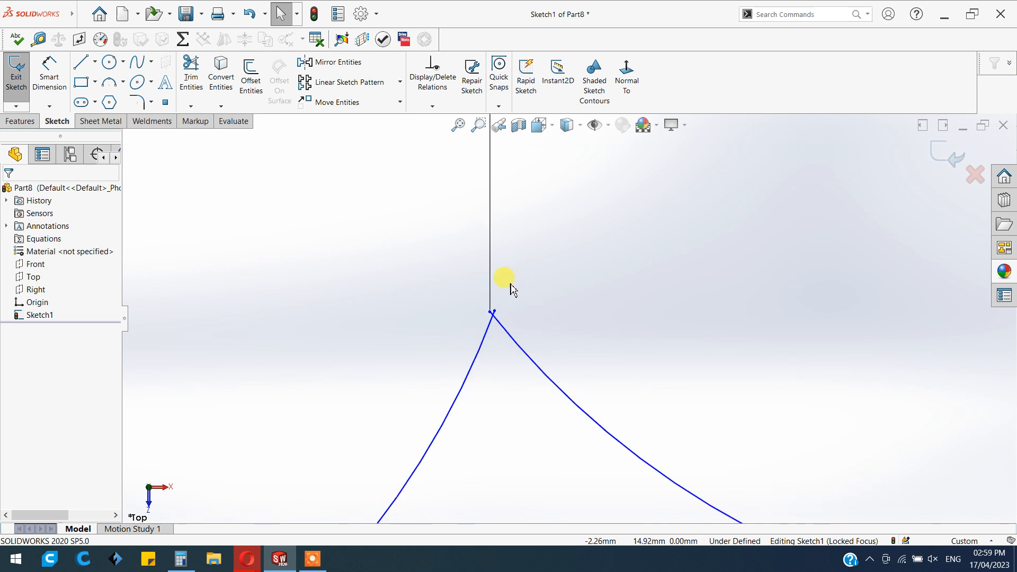
left_click(497, 311)
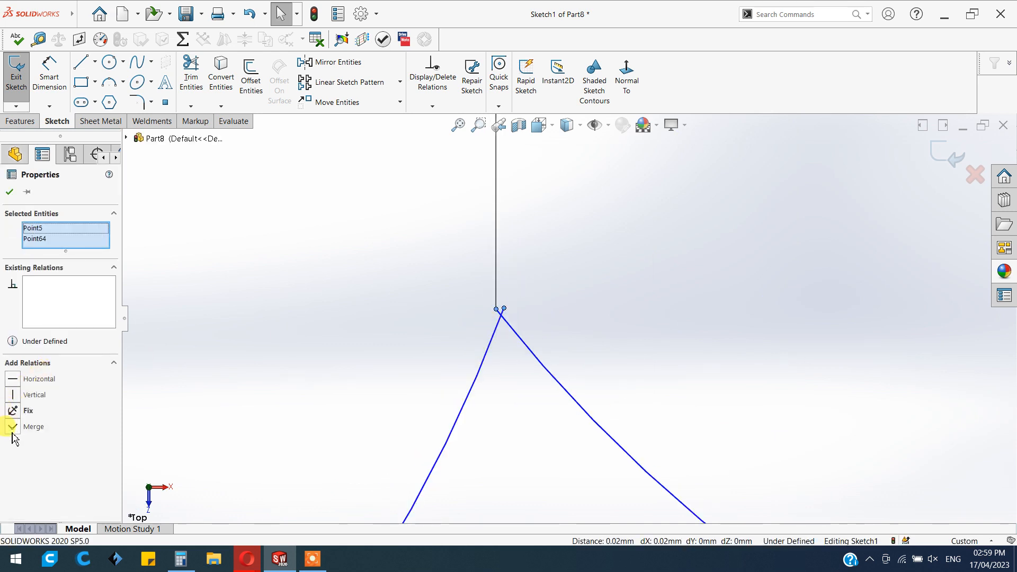
left_click(12, 193)
scroll(585, 407, "up", 5)
scroll(604, 421, "up", 6)
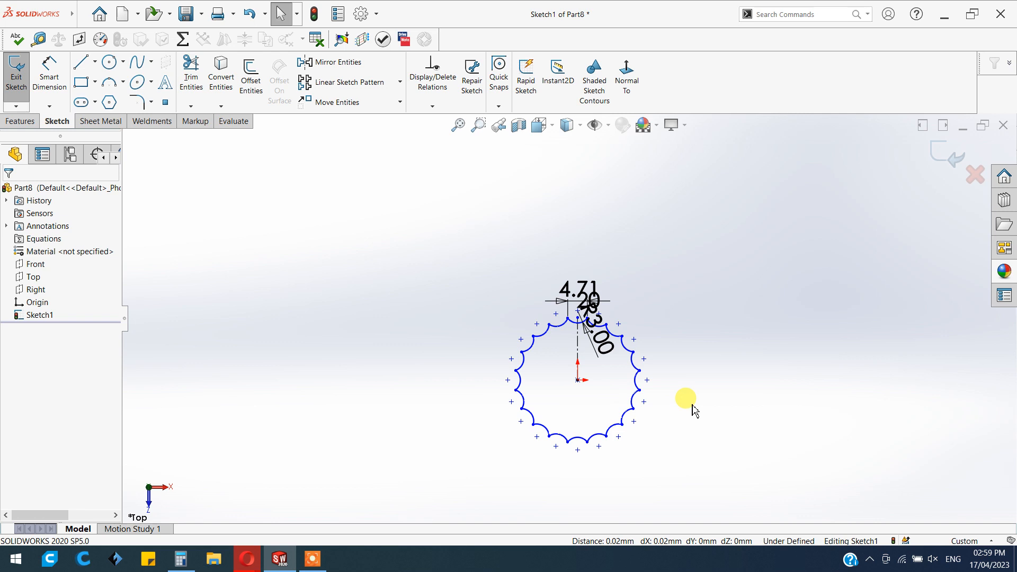
middle_click_drag(694, 411, 712, 320)
left_click(949, 154)
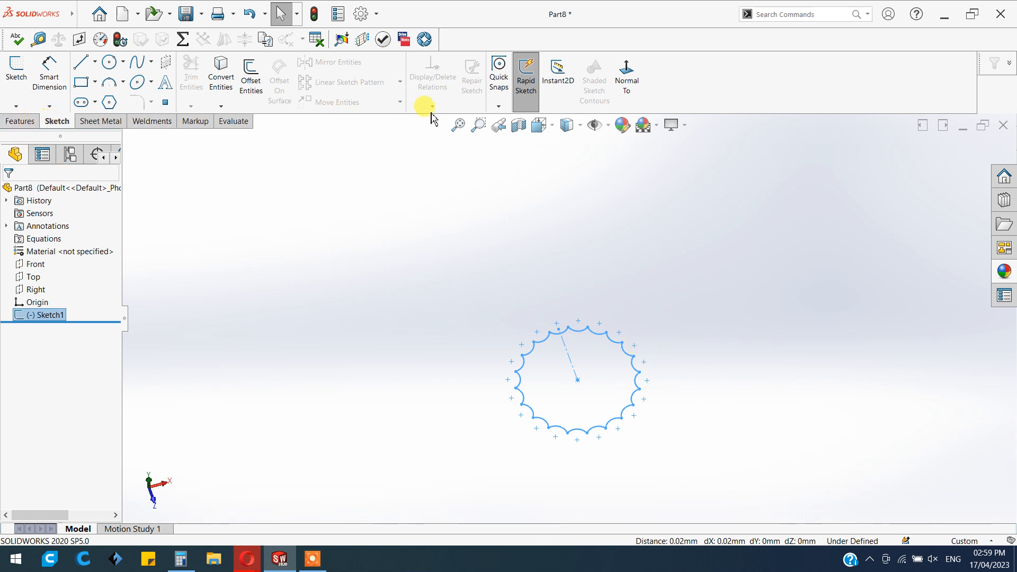
Create a reference plane offset 4 mm above the Top plane.
left_click(20, 121)
left_click(510, 105)
left_click(518, 120)
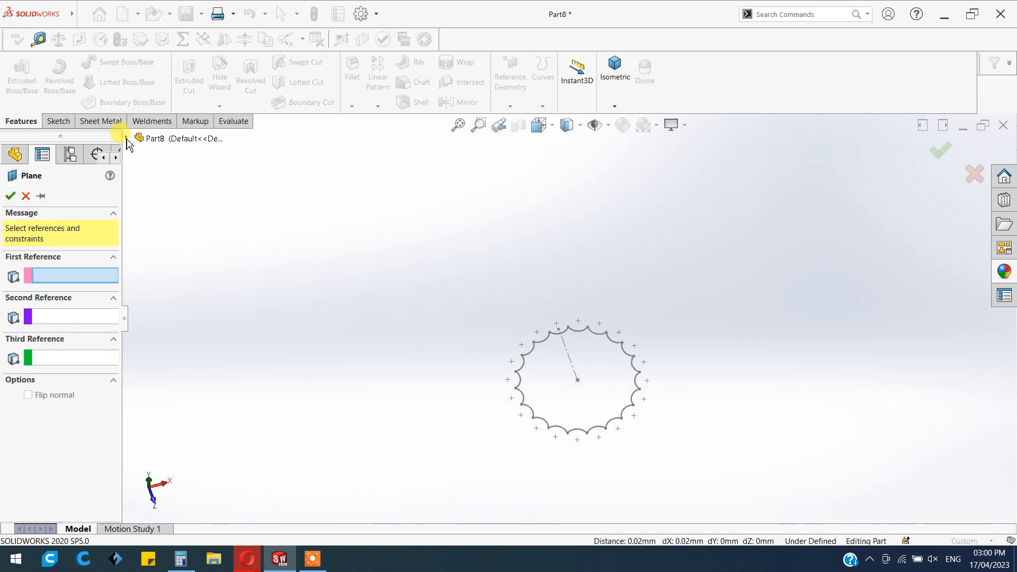
left_click(126, 139)
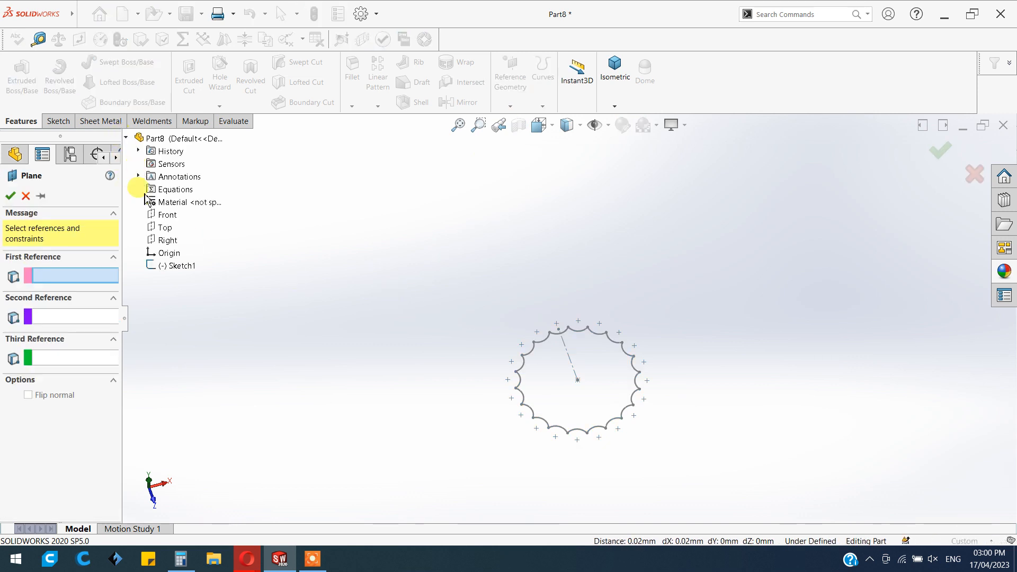
left_click(163, 229)
middle_click_drag(356, 370, 352, 256)
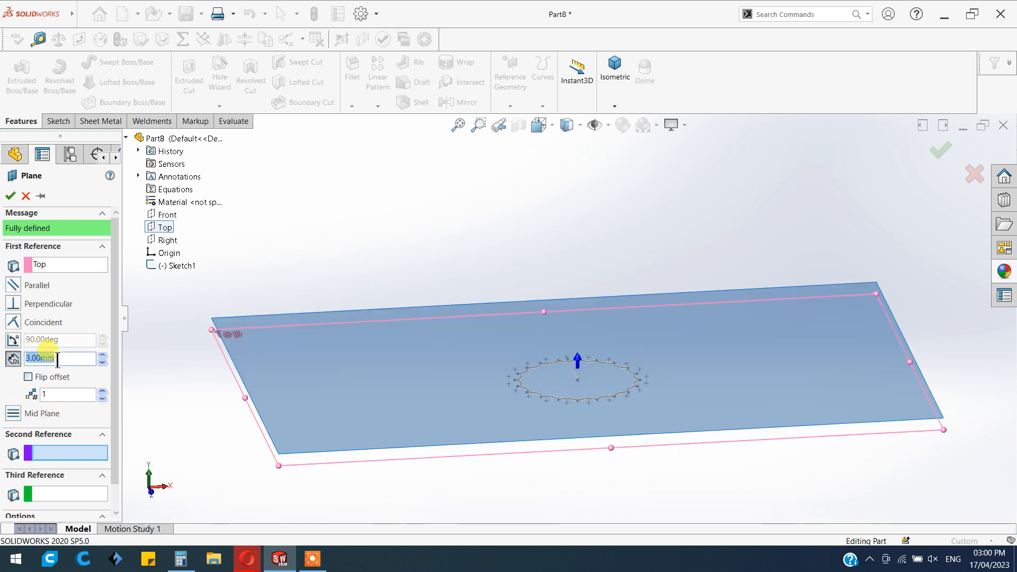
type("4")
key("Return")
left_click(9, 197)
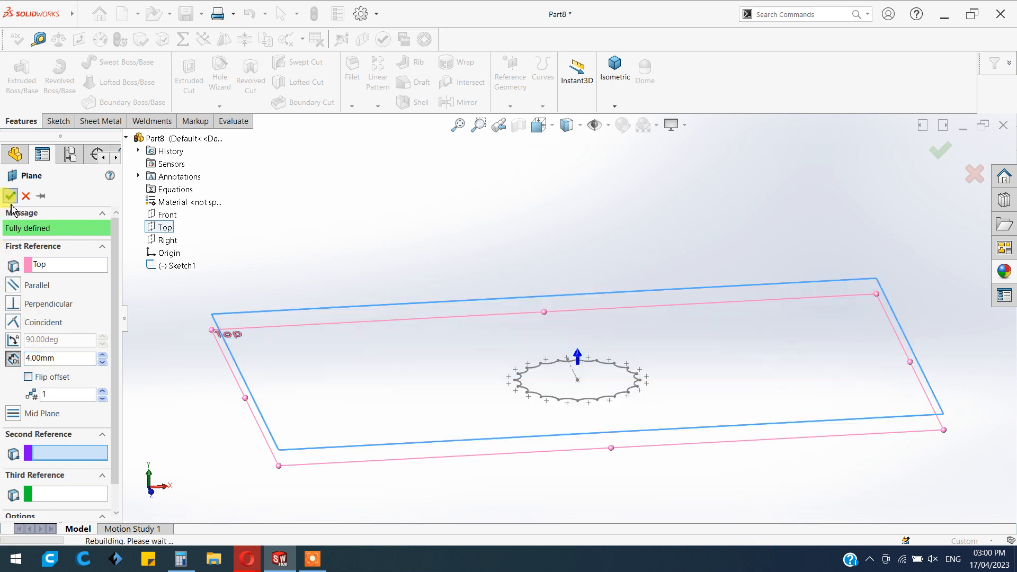
Sketch a 26.5 mm diameter circle centred on the origin on the new offset plane and close the sketch.
key("ctrl+8")
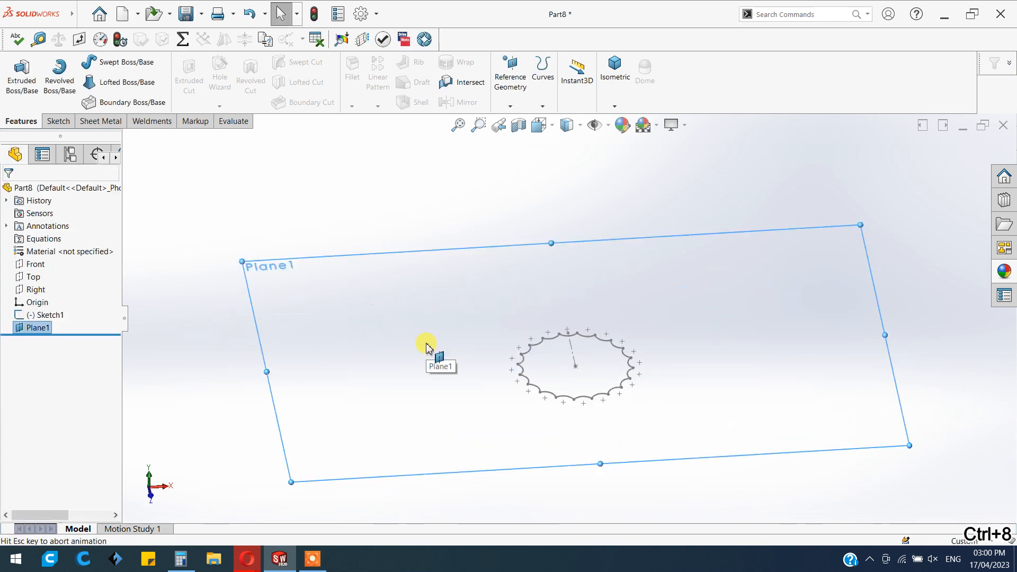
left_click(58, 120)
left_click(17, 72)
left_click(108, 62)
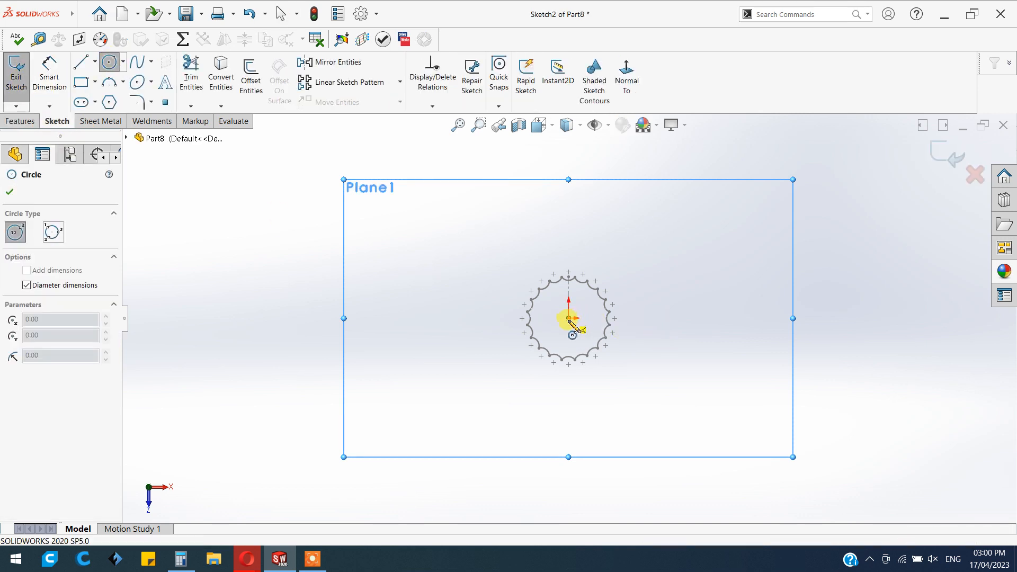
left_click_drag(568, 318, 568, 341)
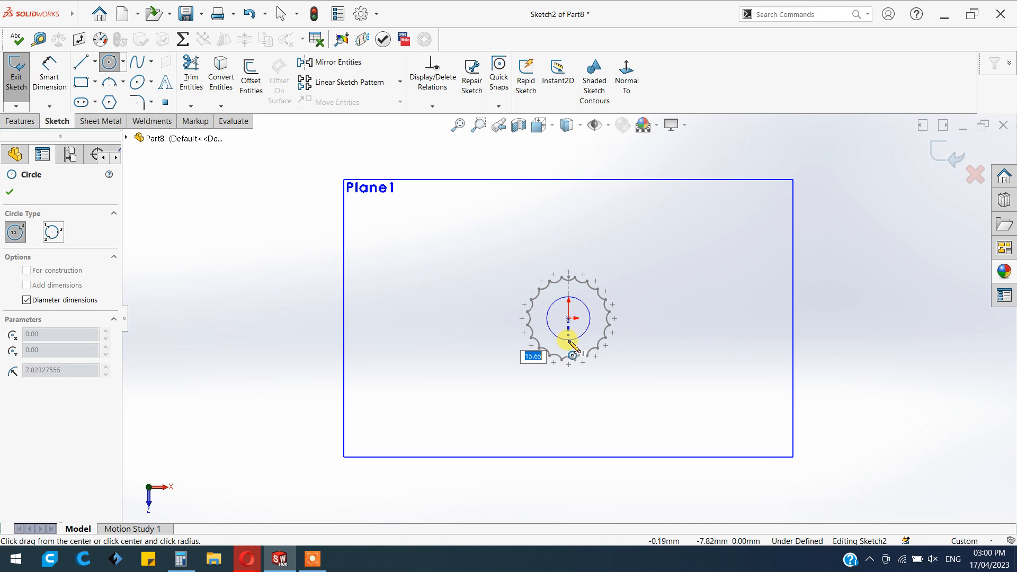
key("Return")
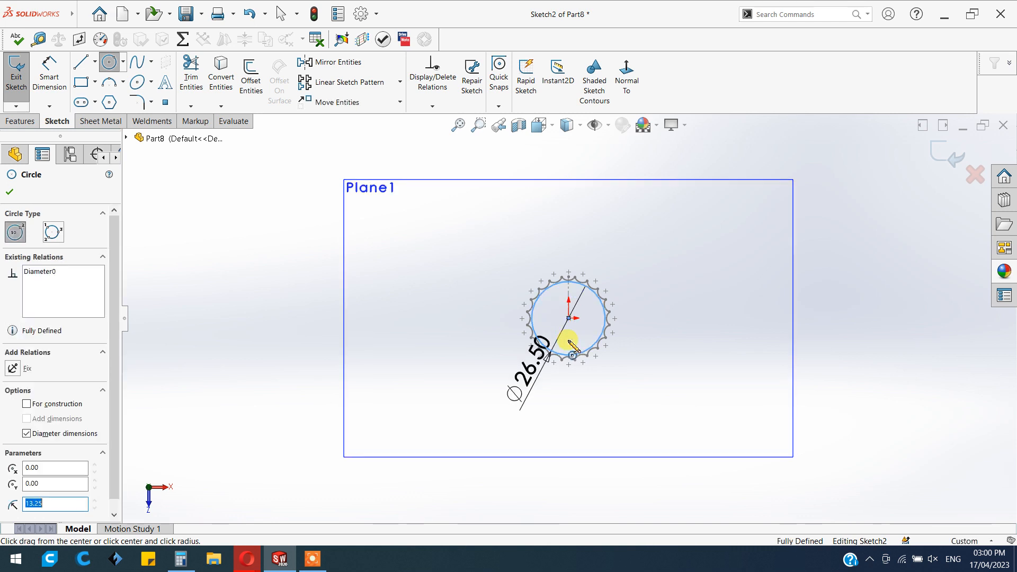
left_click(10, 193)
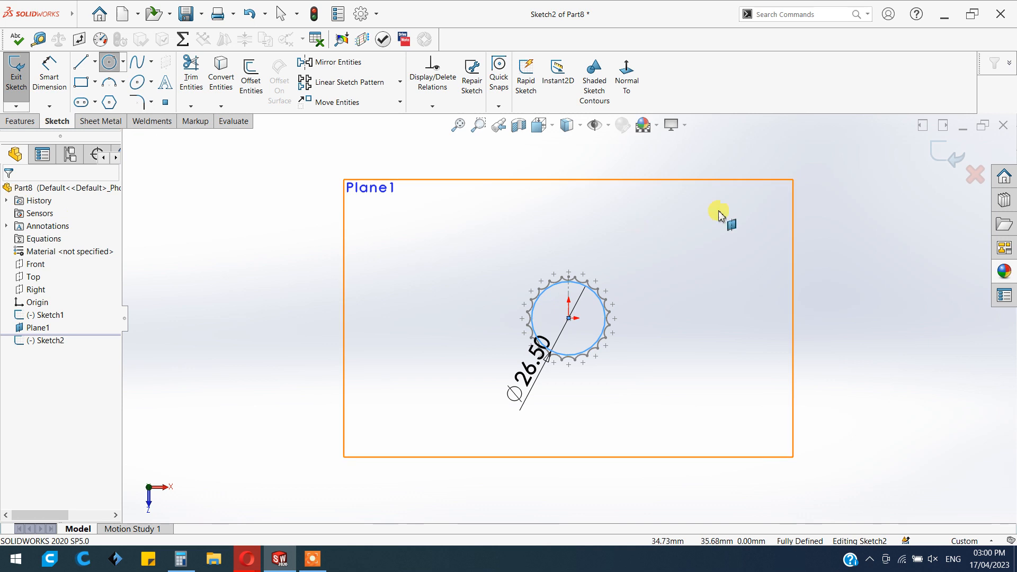
left_click(941, 152)
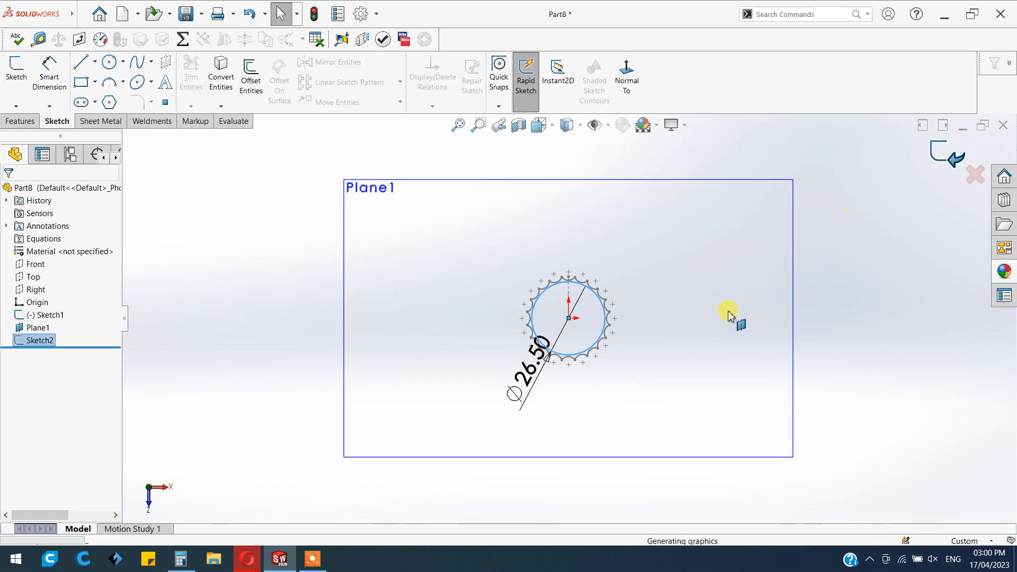
Create a second reference plane offset 3 mm above Plane1.
mouse_move(654, 358)
middle_mouse_down()
mouse_move(655, 163)
mouse_move(654, 221)
middle_mouse_up()
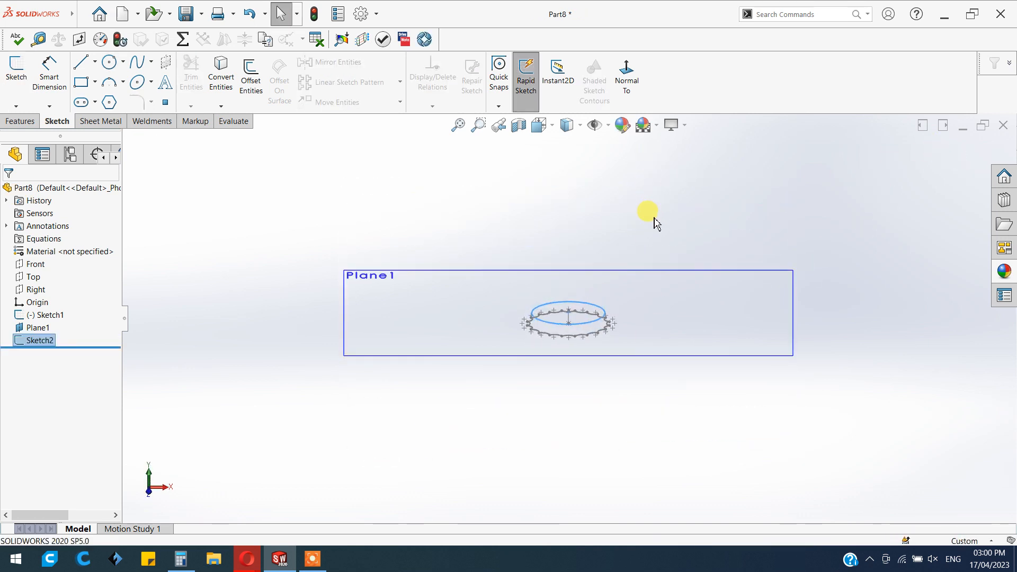
left_click(25, 121)
left_click(506, 107)
left_click(522, 120)
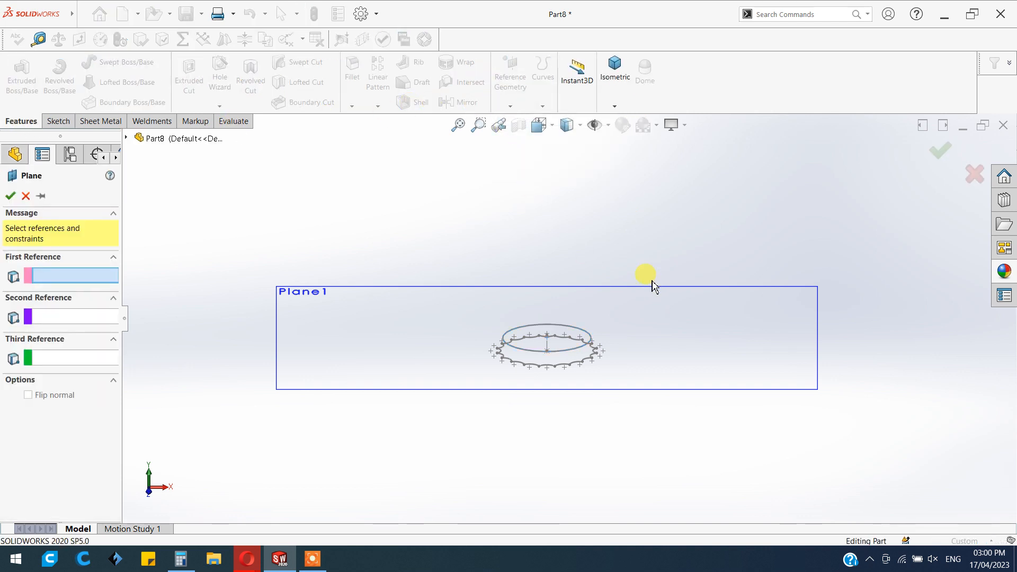
left_click(648, 313)
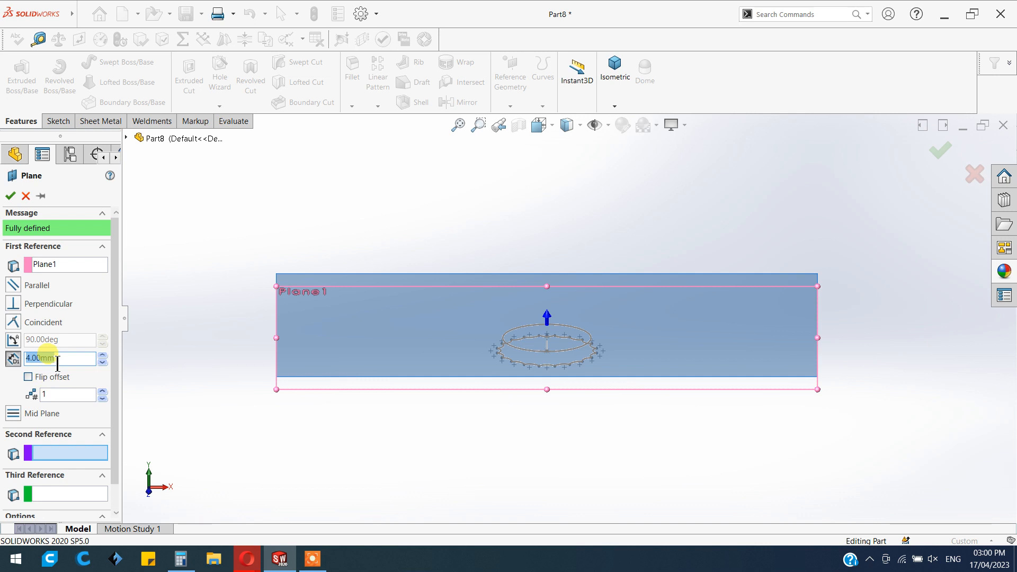
type("3")
key("Return")
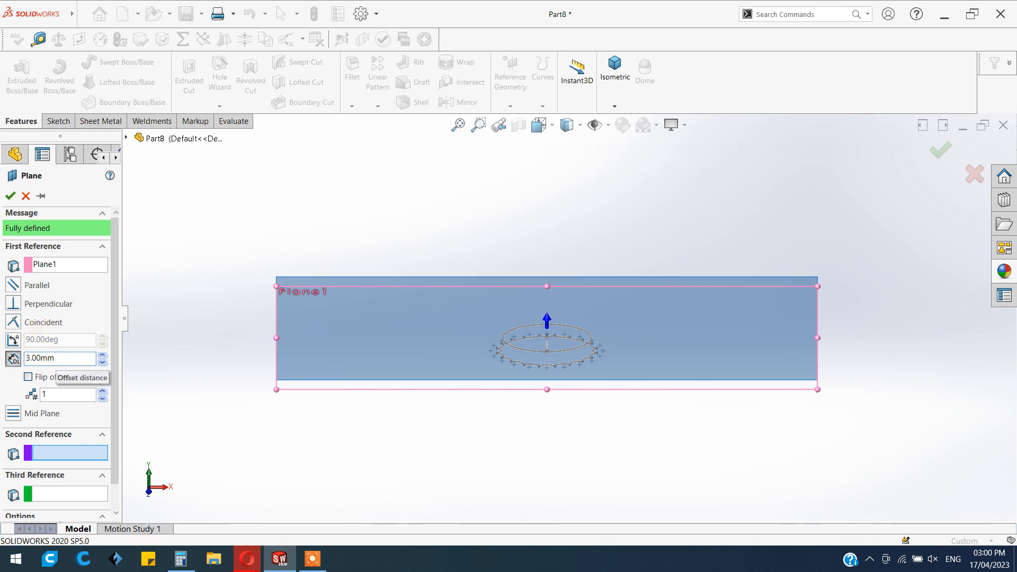
left_click(11, 200)
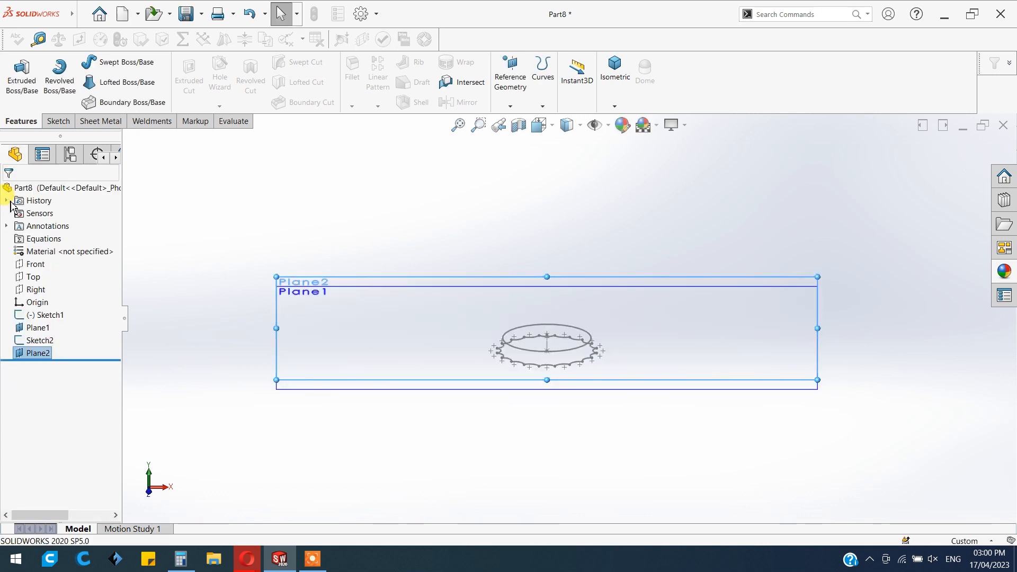
Sketch a 25 mm diameter circle centred on the origin on Plane2 and close the sketch.
key("ctrl+8")
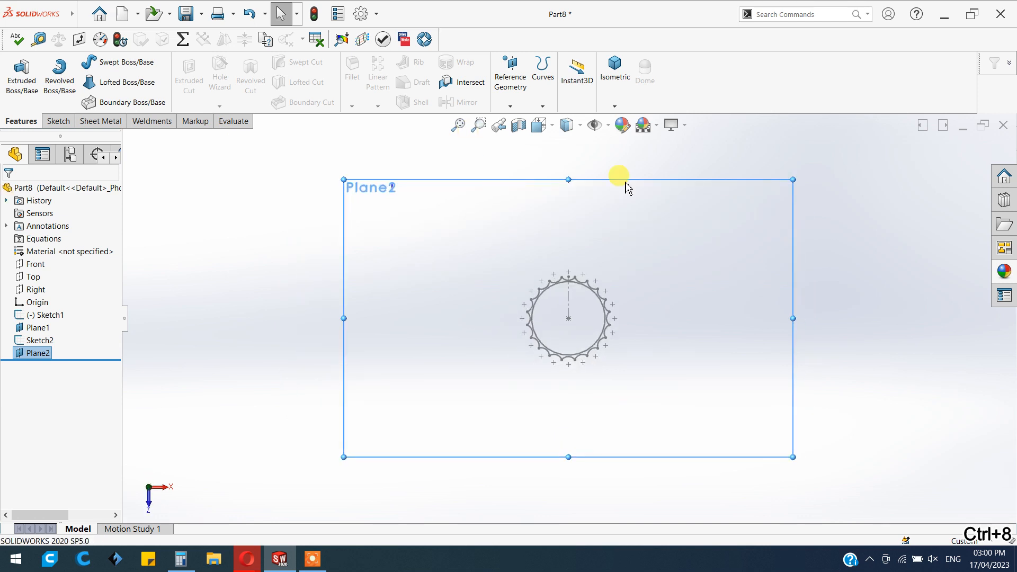
scroll(593, 318, "down", 3)
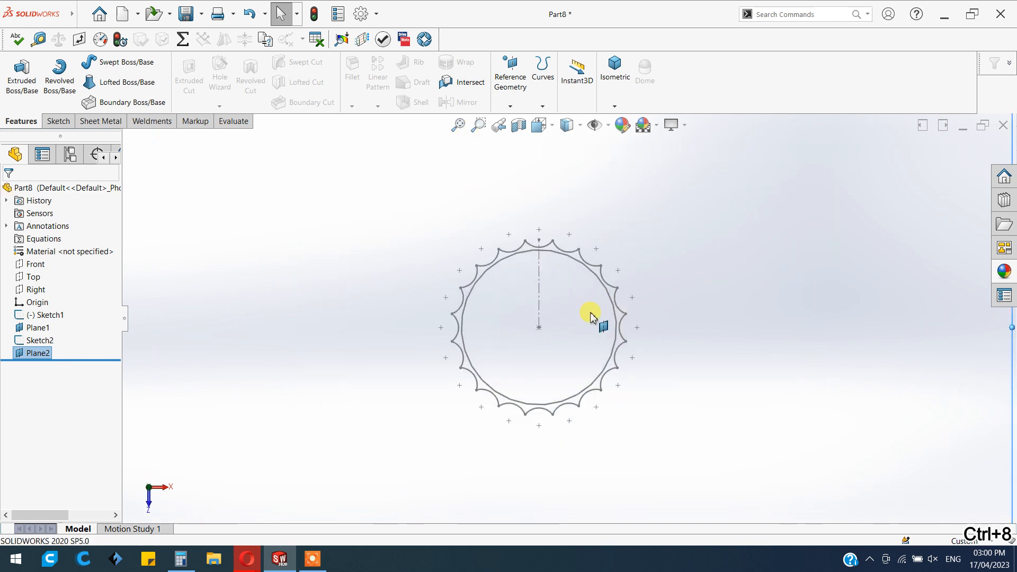
left_click(58, 120)
left_click(16, 69)
left_click(110, 62)
left_click(539, 327)
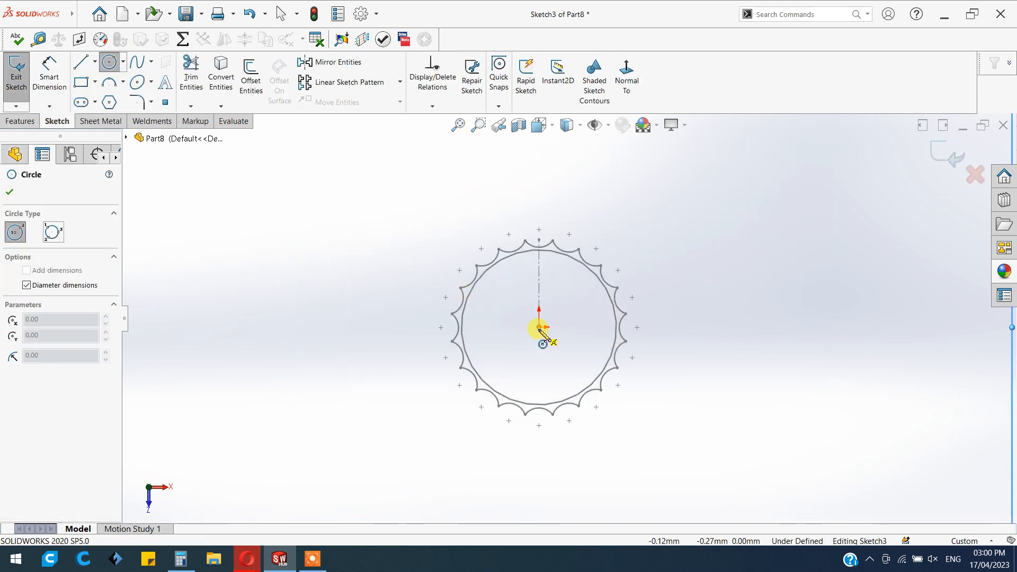
left_click(538, 368)
type("25")
key("Return")
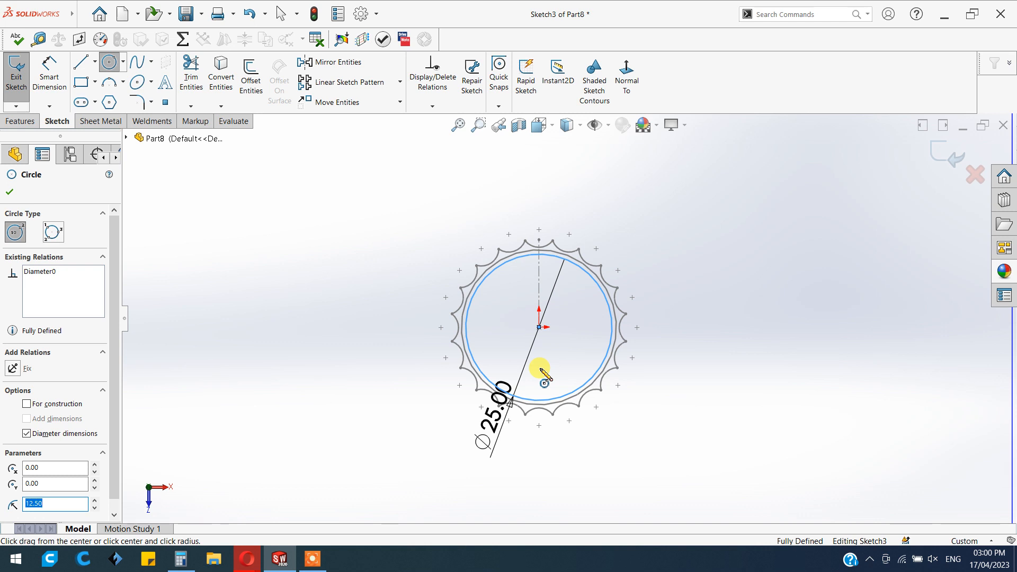
right_click(734, 225)
left_click(747, 229)
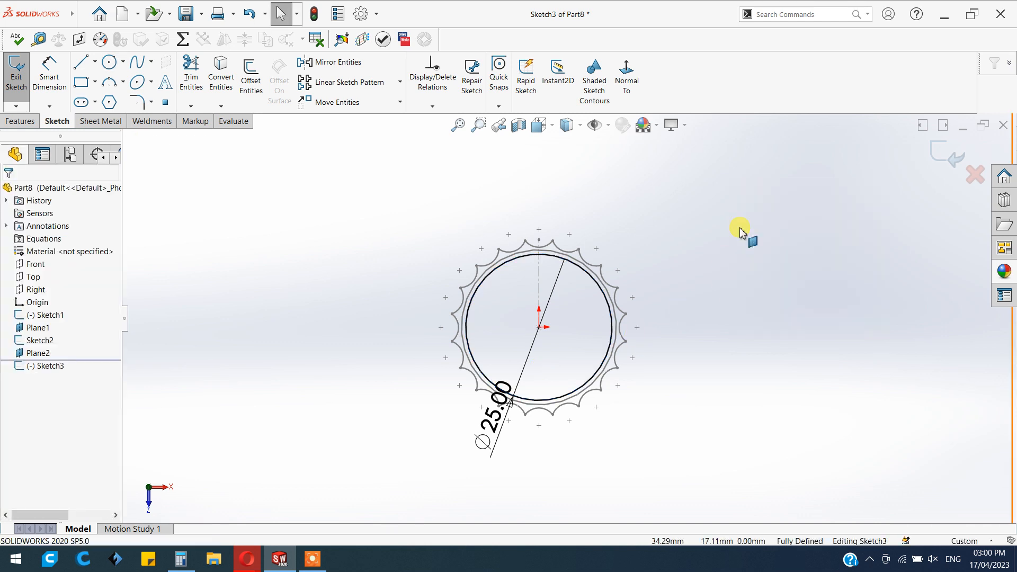
left_click(939, 157)
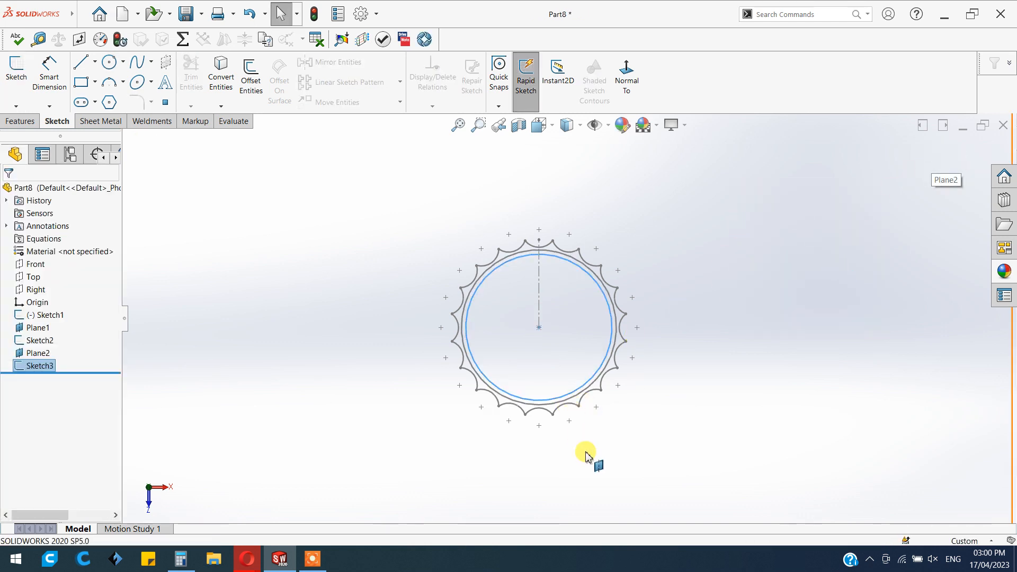
Hide both offset reference planes, Plane2 and Plane1.
left_click(745, 266)
left_click(809, 229)
left_click(777, 265)
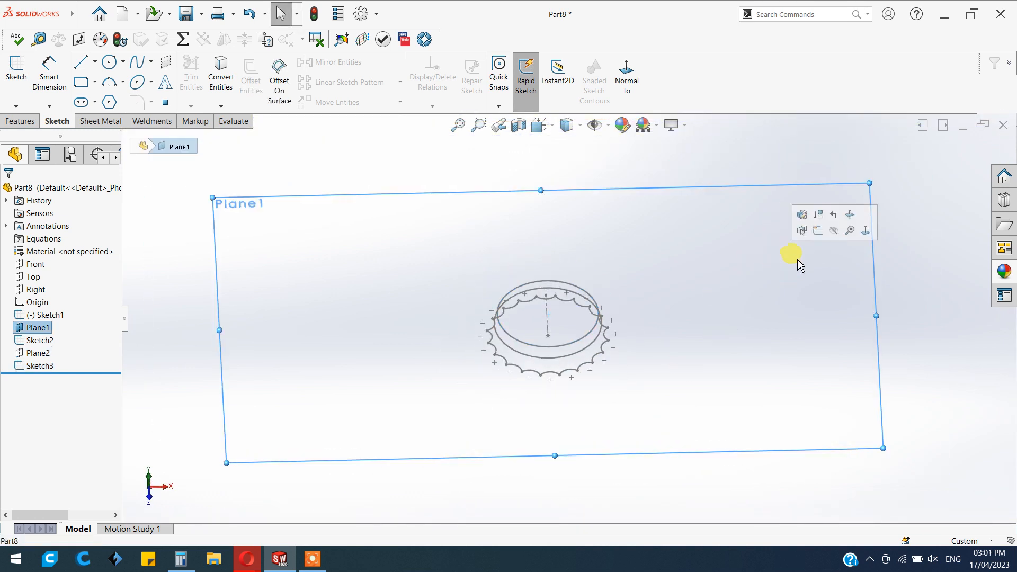
left_click(833, 230)
Create a lofted boss through the scalloped profile Sketch1 and the circles Sketch2 and Sketch3, in that order.
middle_click_drag(685, 454, 656, 353)
key("space")
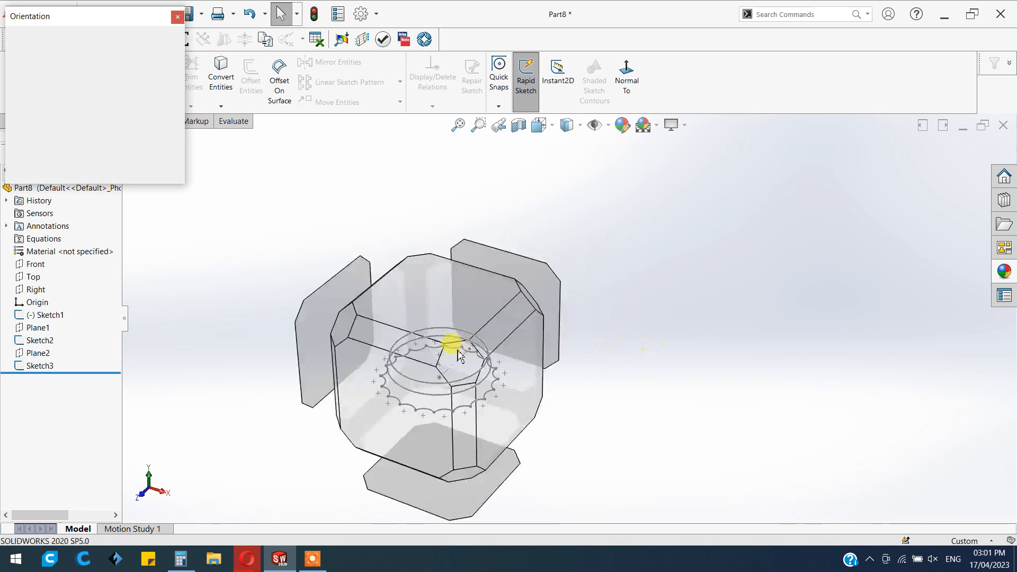
left_click(459, 355)
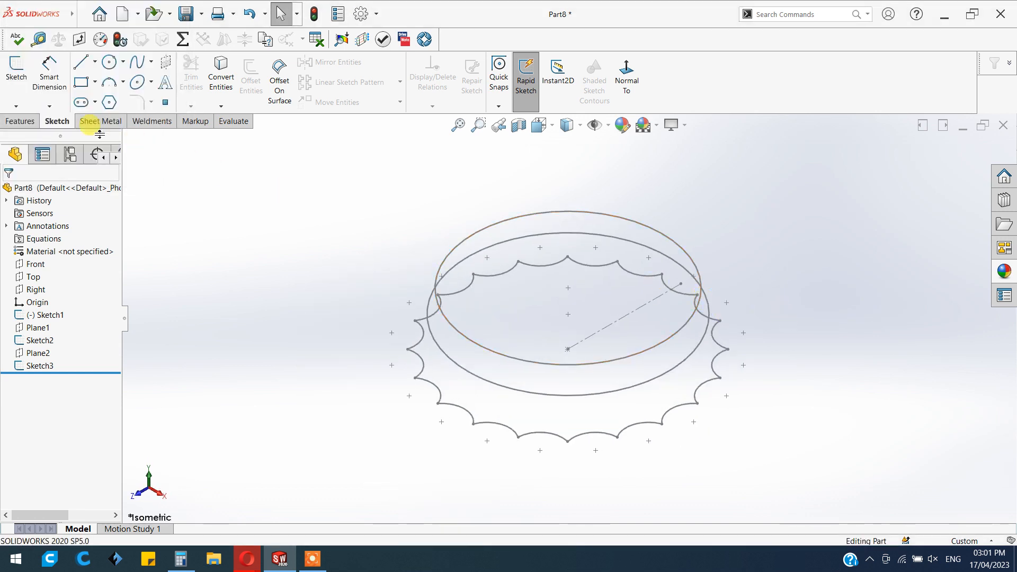
left_click(21, 121)
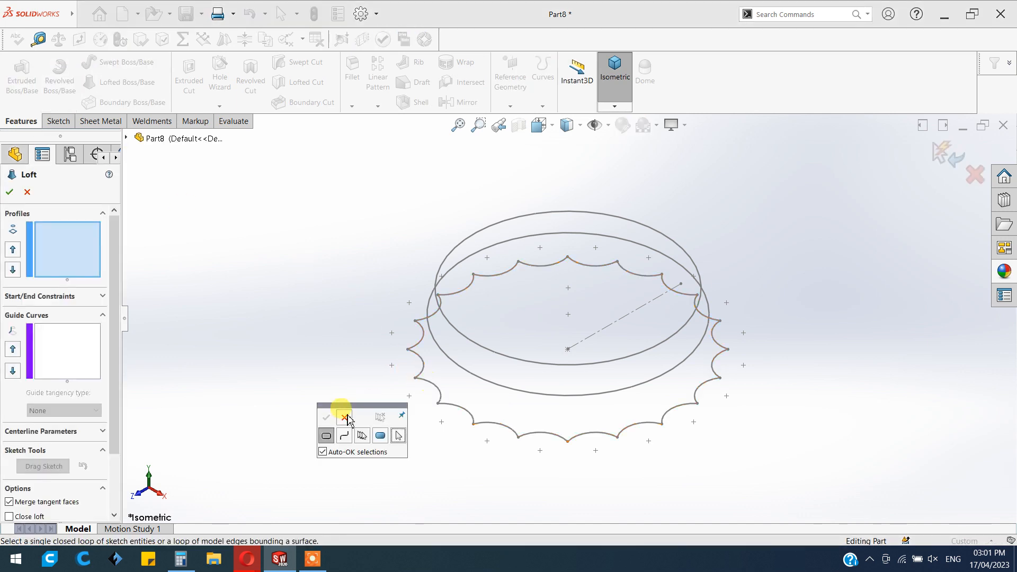
left_click(344, 417)
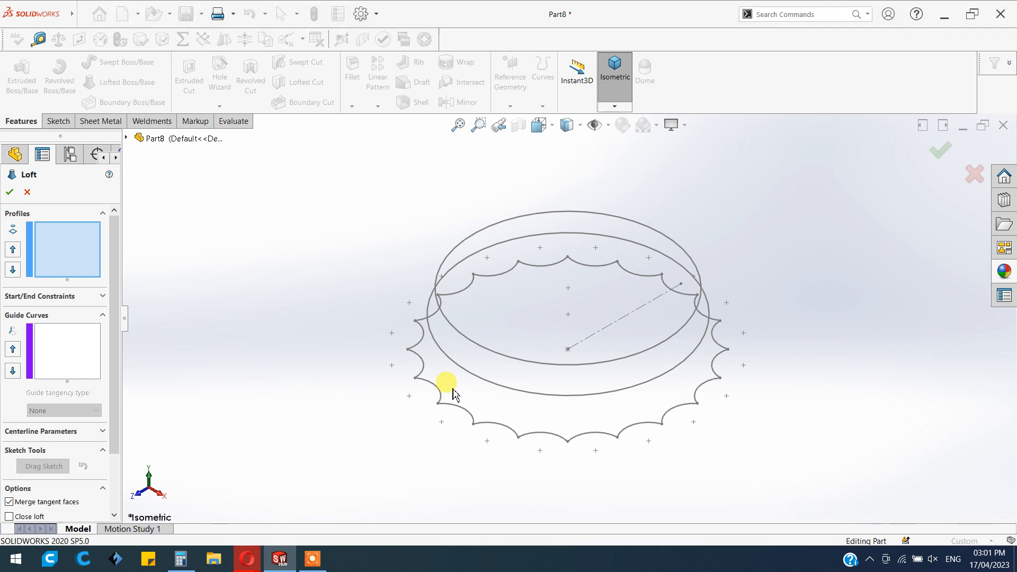
left_click(448, 400)
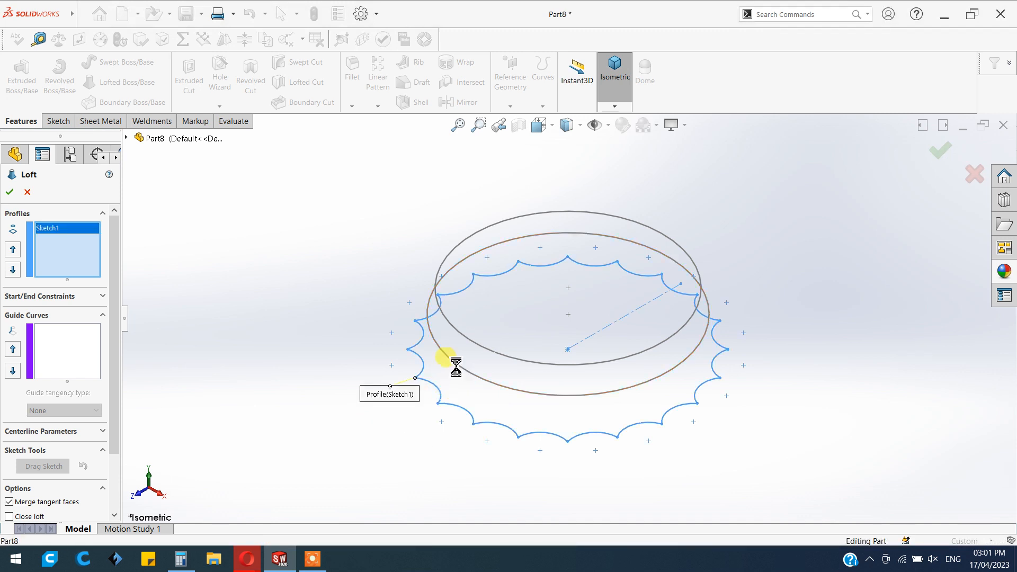
left_click(468, 340)
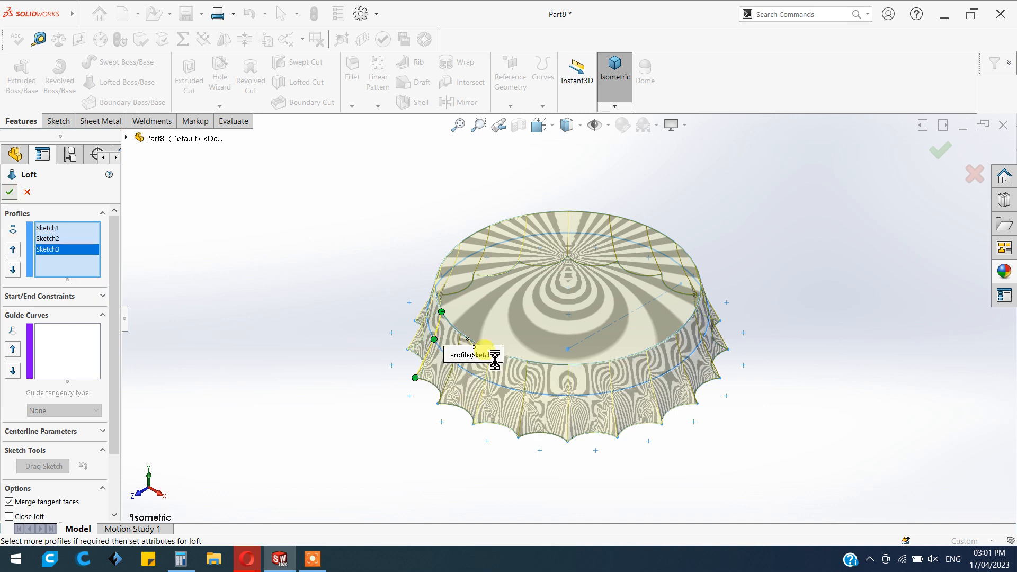
Fillet the upper circular edge of the lofted body with a 2.5 mm radius.
middle_click_drag(617, 468, 614, 440)
scroll(779, 345, "down", 3)
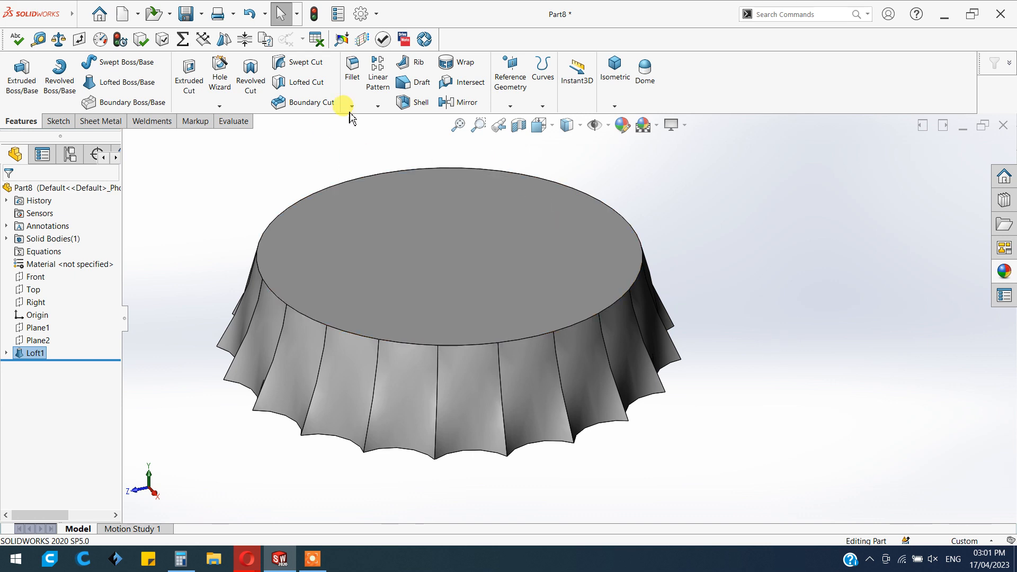
left_click(353, 69)
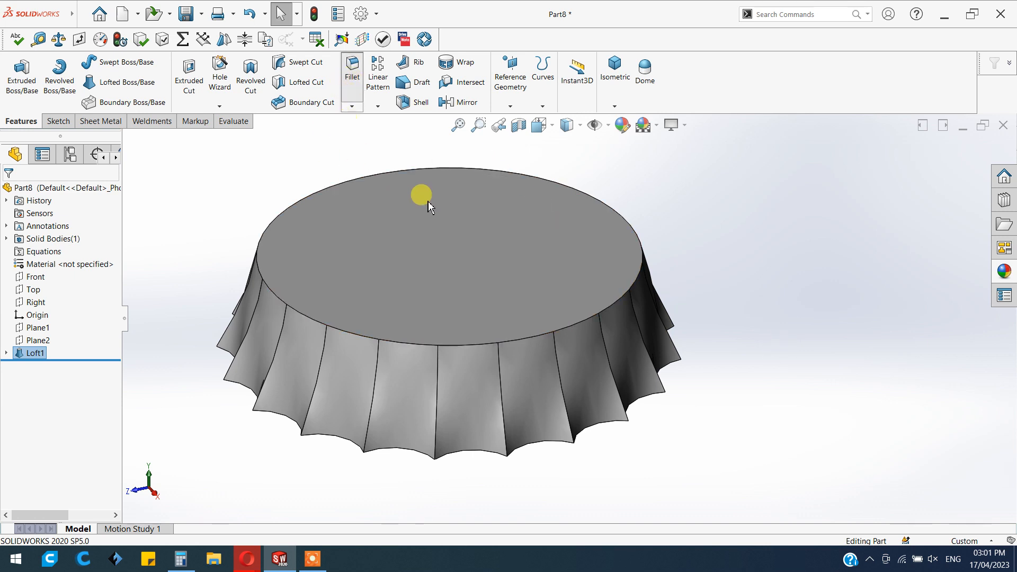
left_click(448, 345)
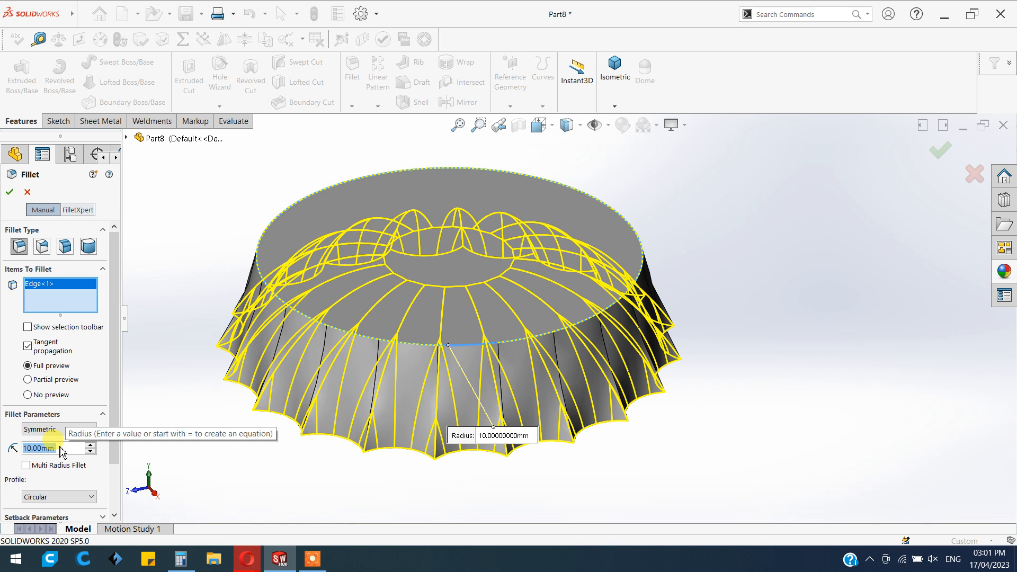
type("2.5")
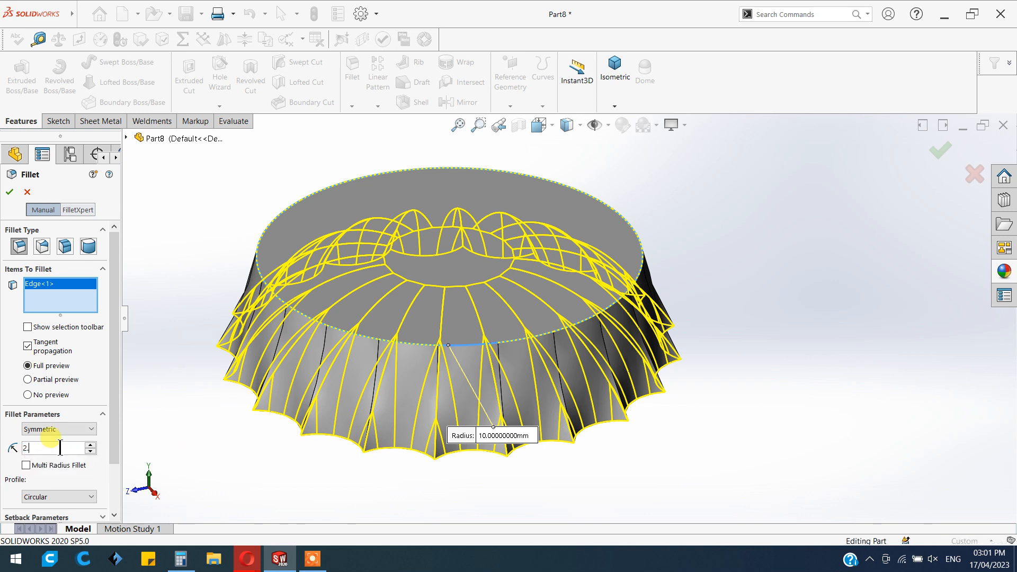
key("Return")
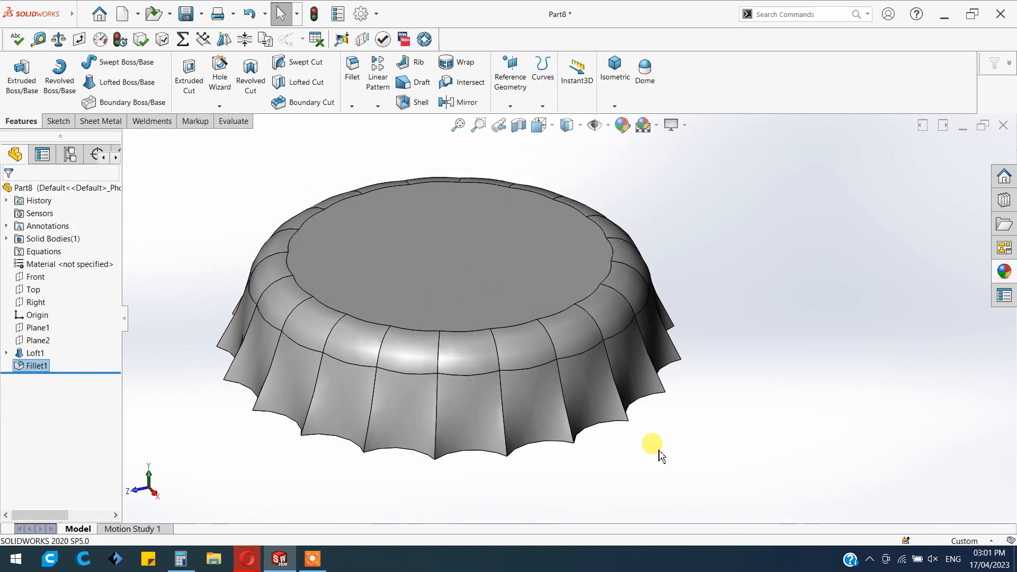
Shell the cap to a 0.5 mm wall thickness, removing the scalloped bottom face.
scroll(635, 439, "up", 3)
middle_click_drag(424, 409, 563, 295)
left_click(401, 103)
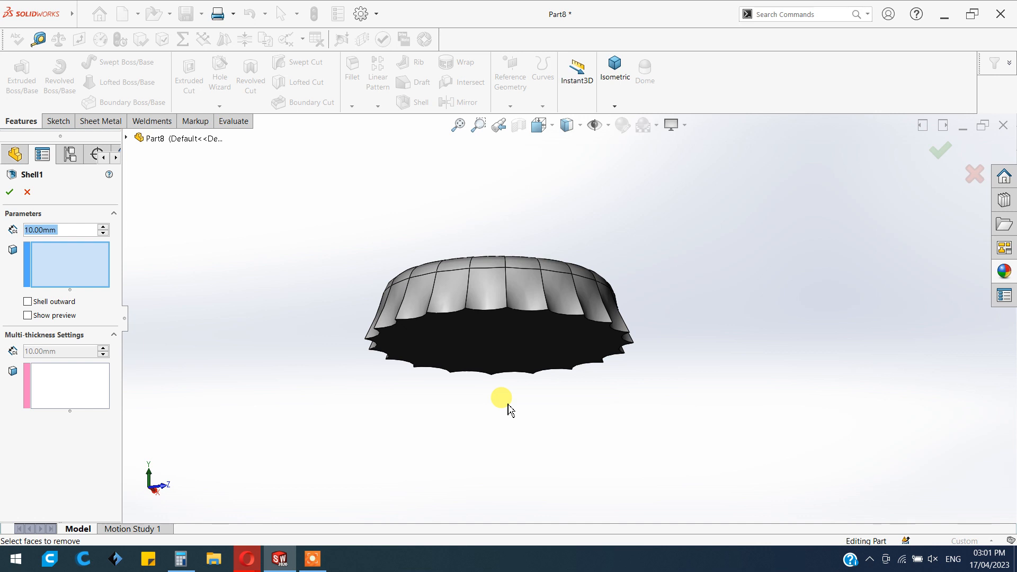
middle_click_drag(507, 391, 540, 295)
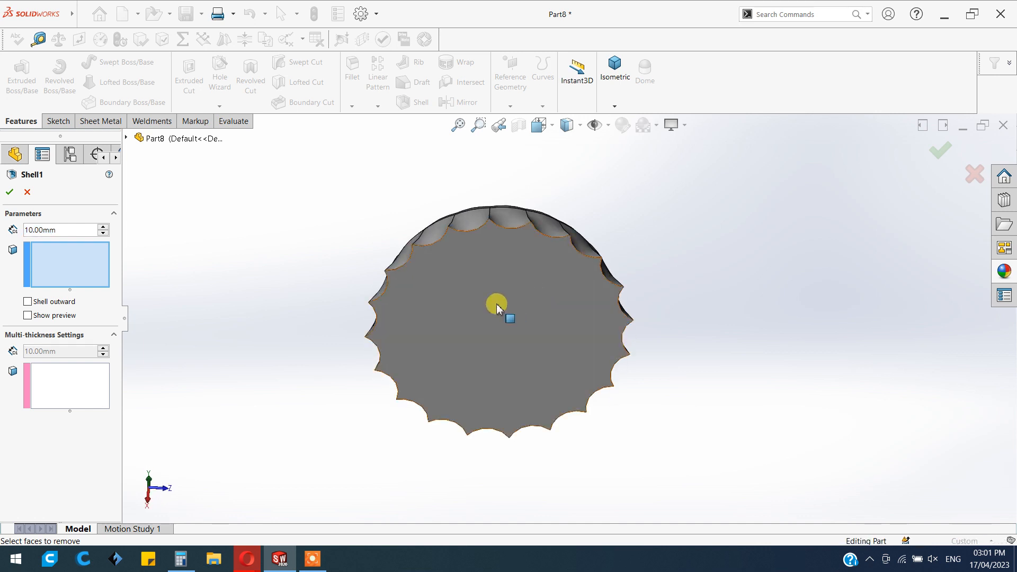
left_click(458, 324)
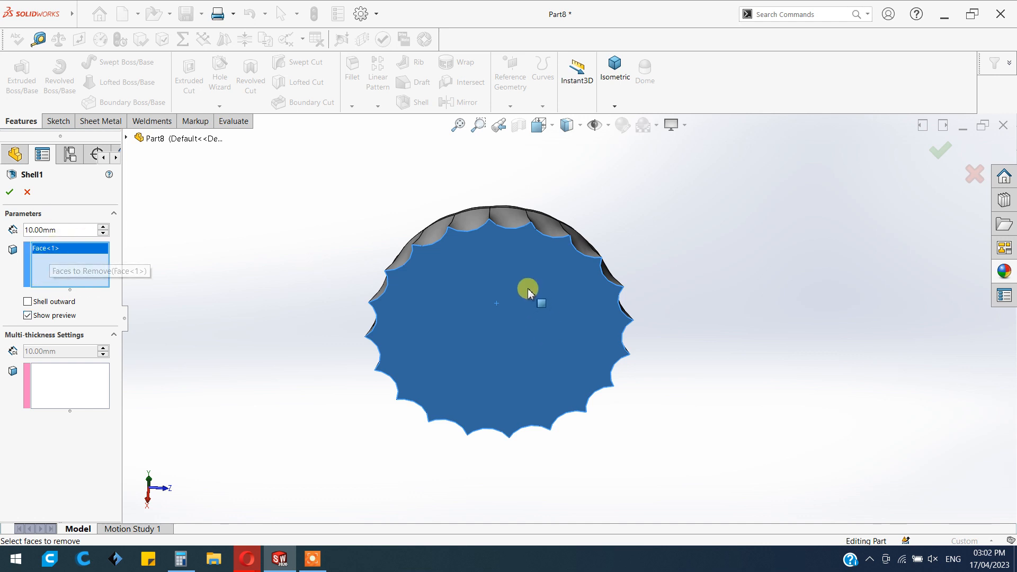
left_click(62, 230)
type("0.5")
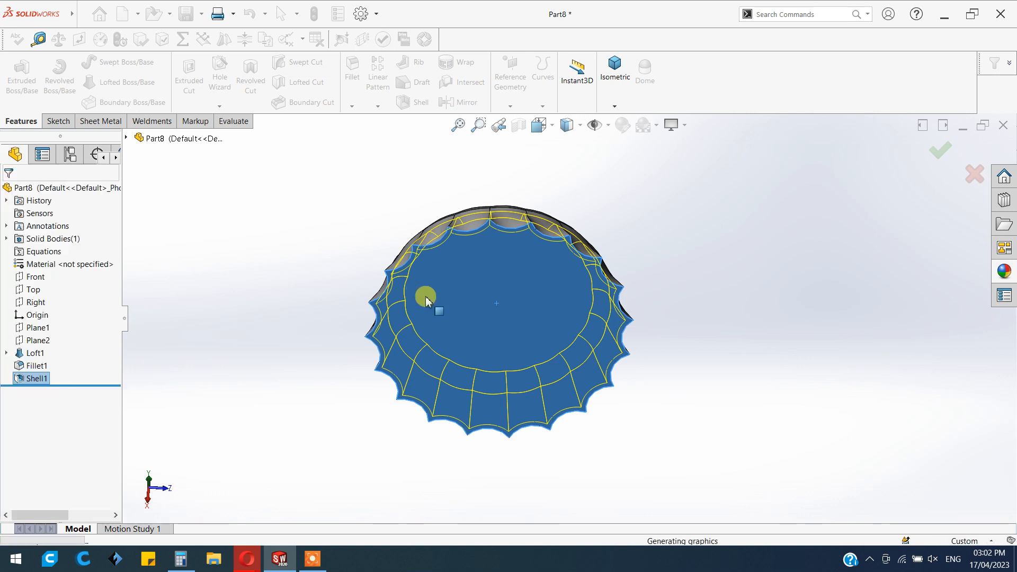
Apply a red paint appearance from the Painted Car library to the whole part.
middle_click_drag(492, 283, 550, 523)
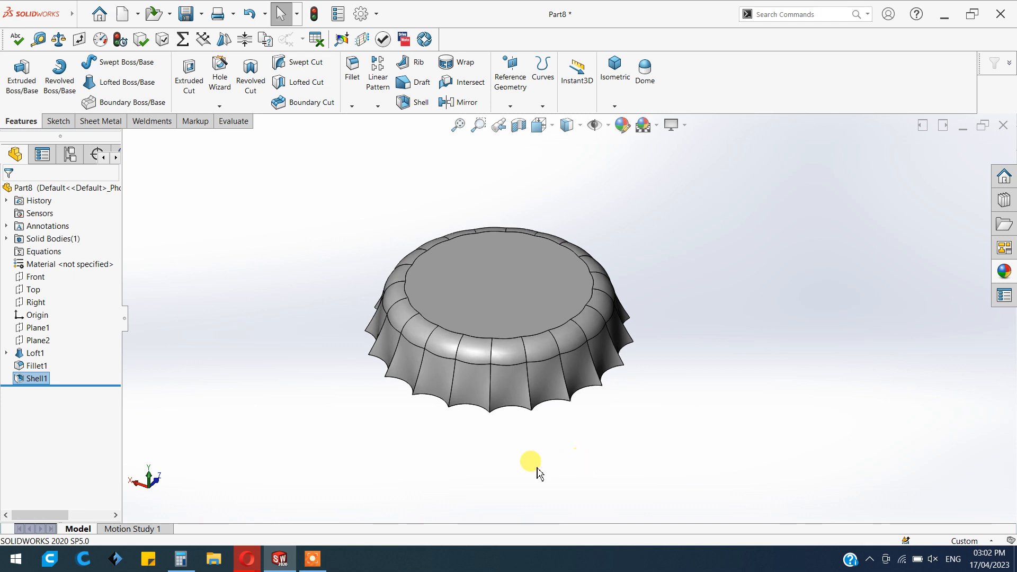
middle_click_drag(428, 460, 483, 469)
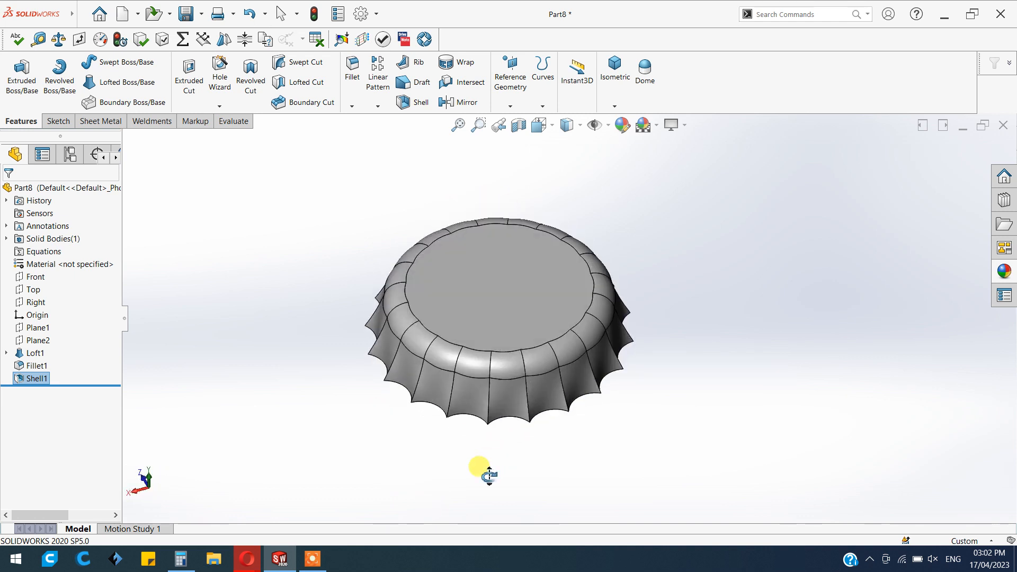
scroll(653, 277, "down", 3)
left_click(1011, 270)
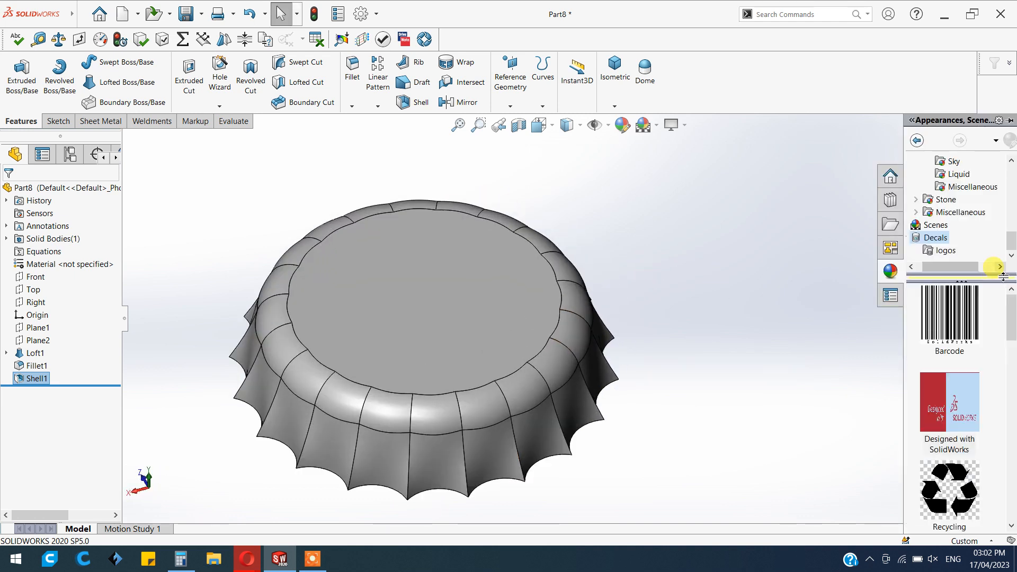
scroll(930, 222, "up", 5)
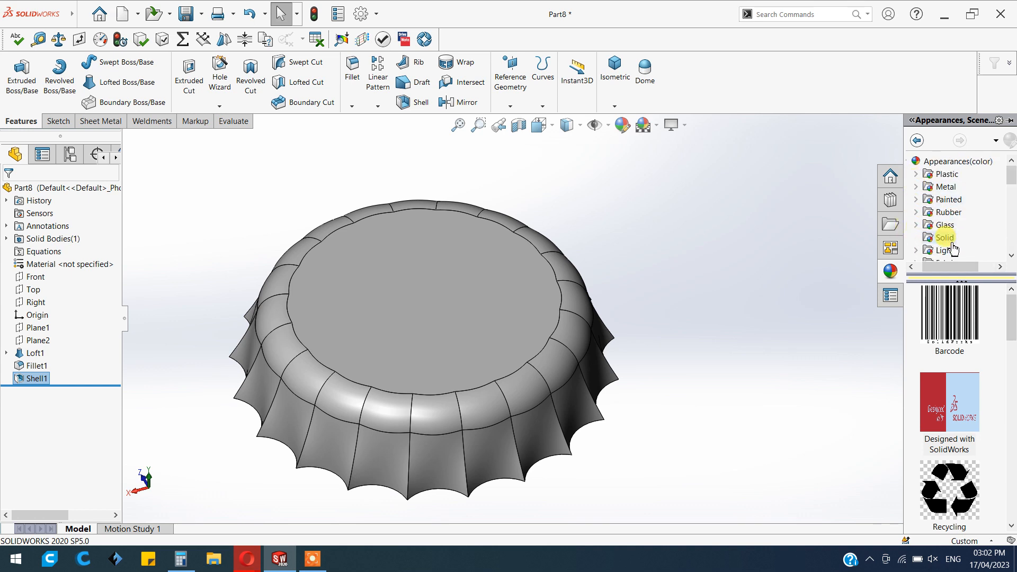
scroll(972, 213, "down", 1)
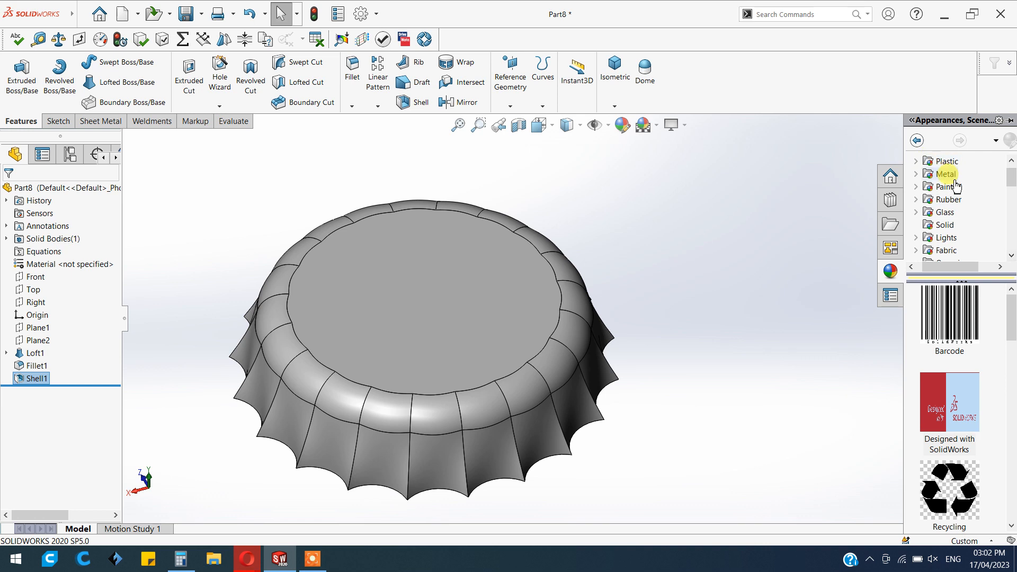
left_click(1011, 160)
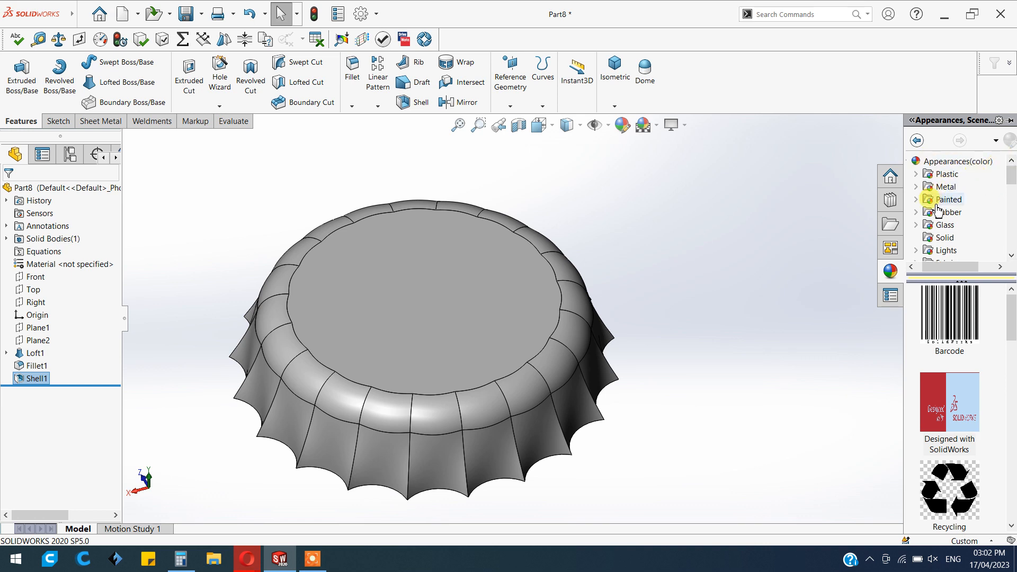
left_click(917, 200)
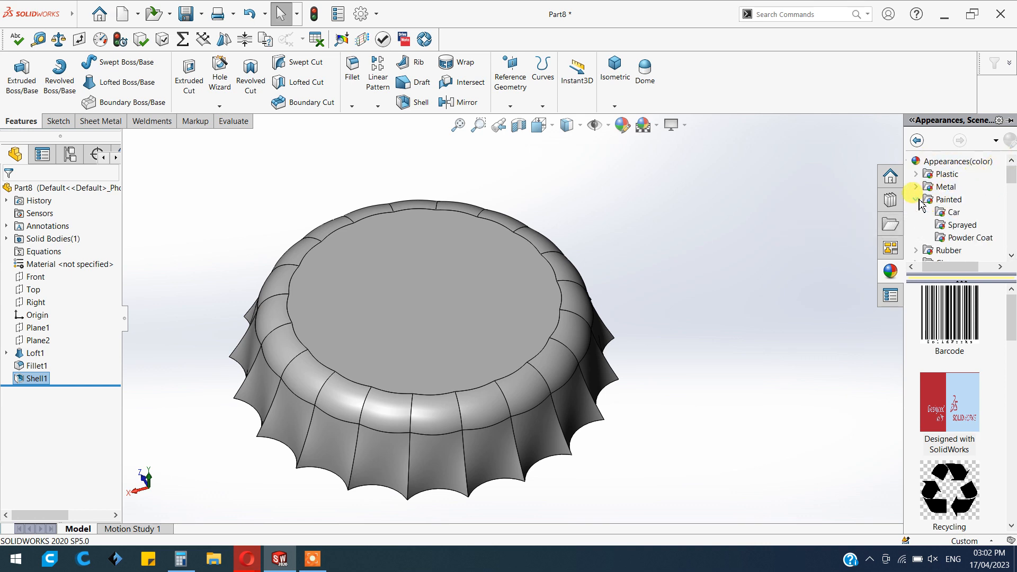
left_click(948, 212)
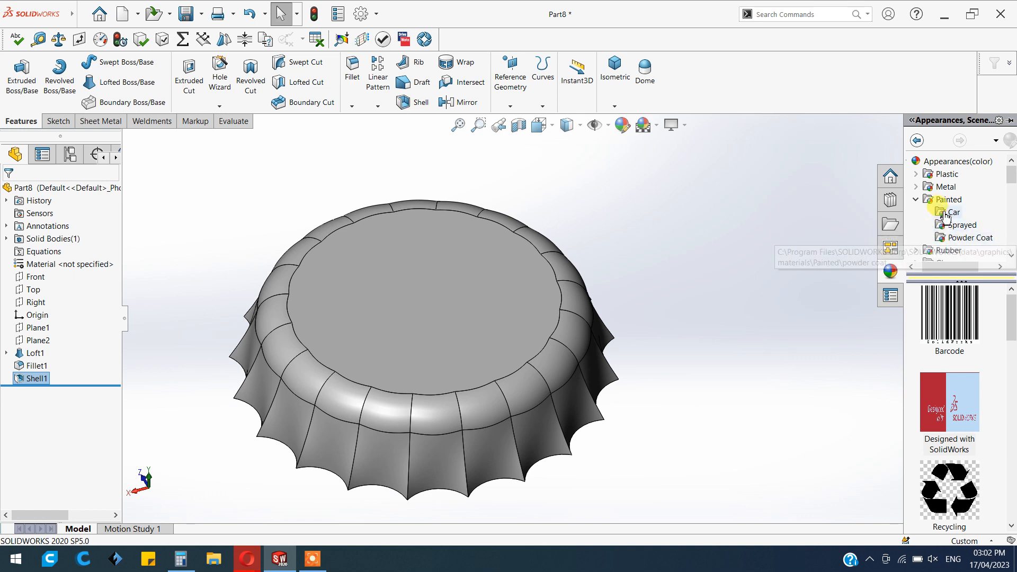
scroll(969, 448, "down", 6)
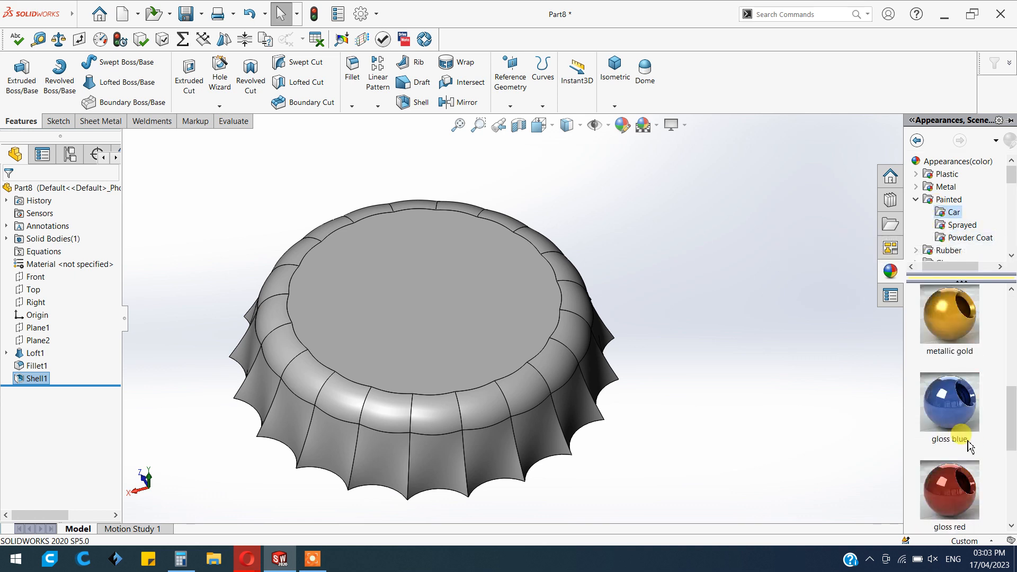
scroll(969, 448, "down", 2)
left_click_drag(955, 490, 509, 363)
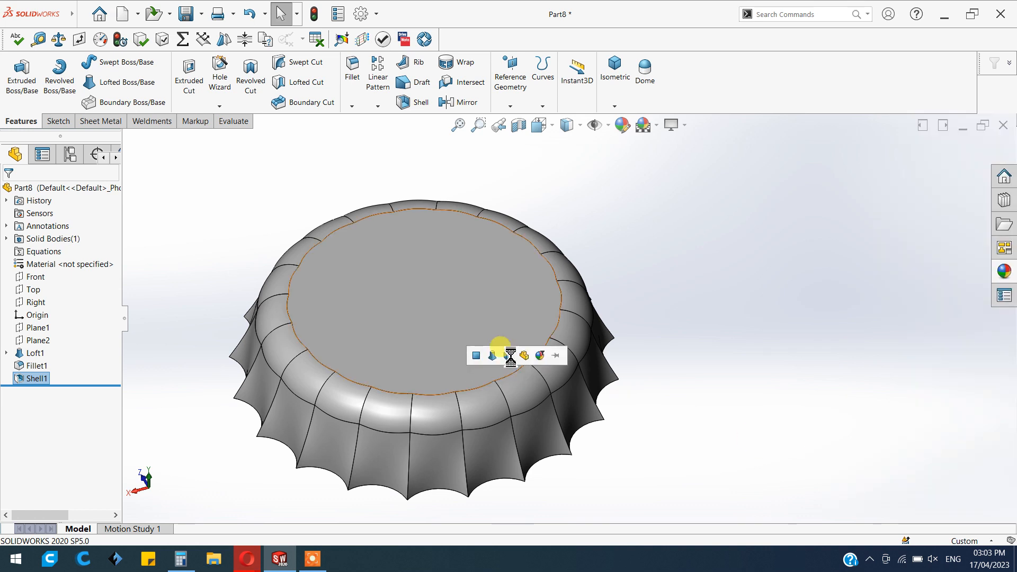
left_click(524, 355)
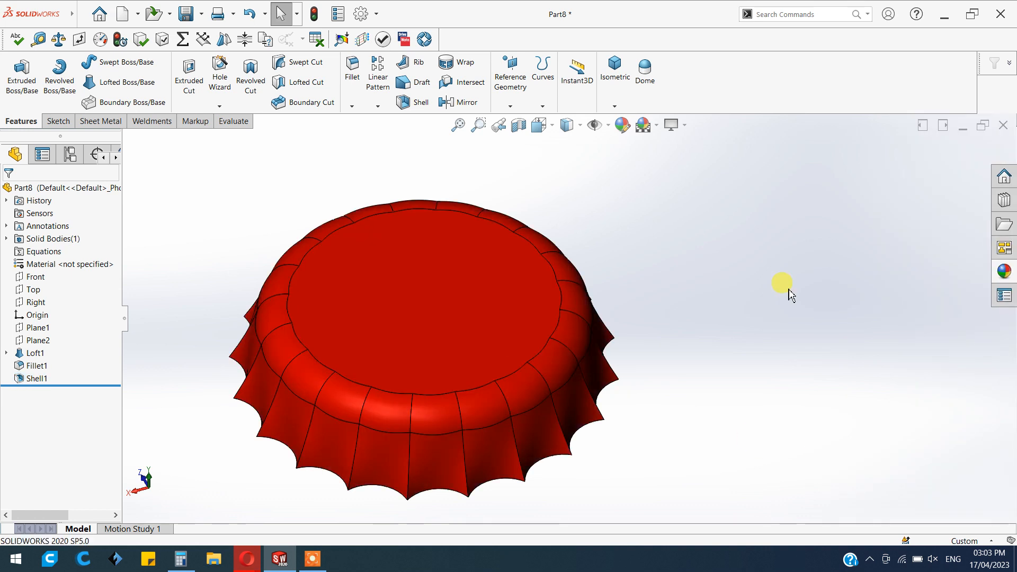
Apply another appearance from the Painted Car library to the cap.
left_click(1003, 277)
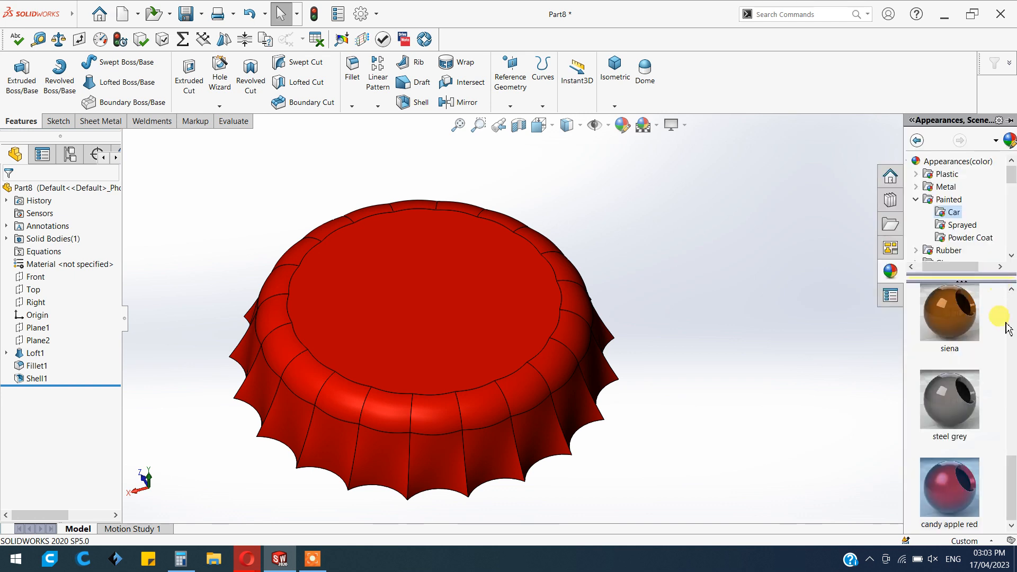
scroll(985, 392, "up", 3)
left_click_drag(946, 469, 561, 339)
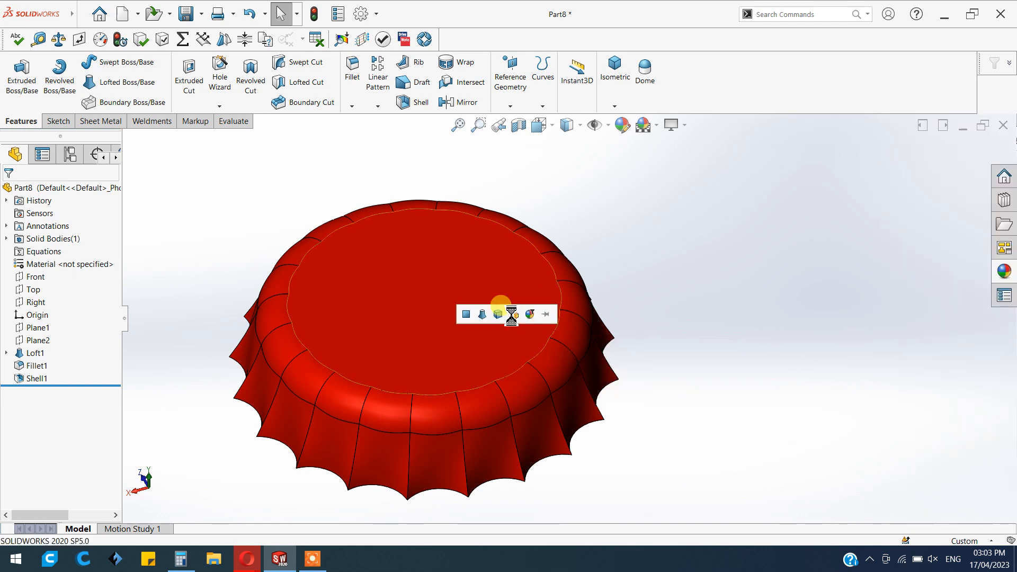
left_click(1010, 274)
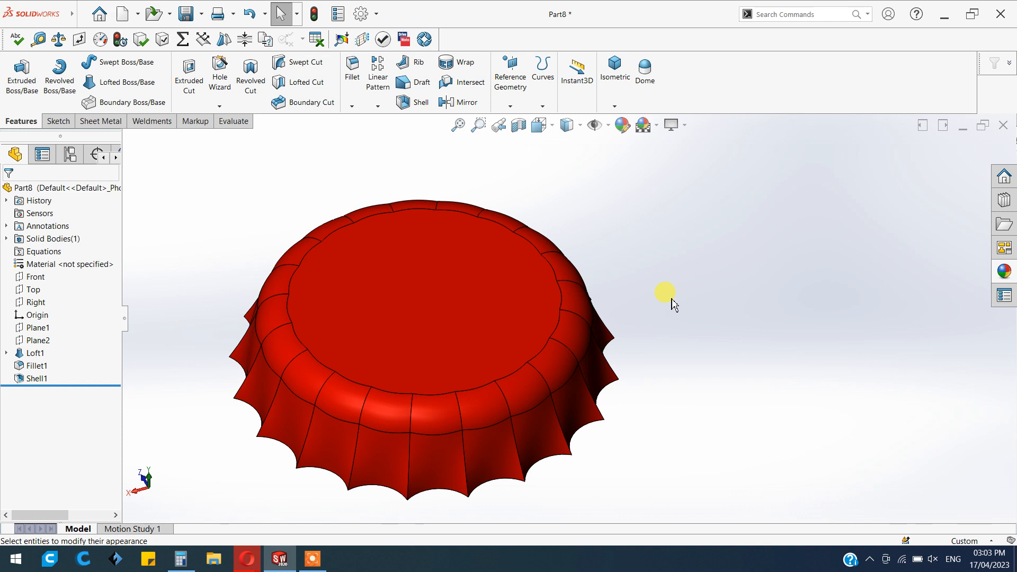
Turn on RealView Graphics for the cap's display.
scroll(370, 448, "down", 2)
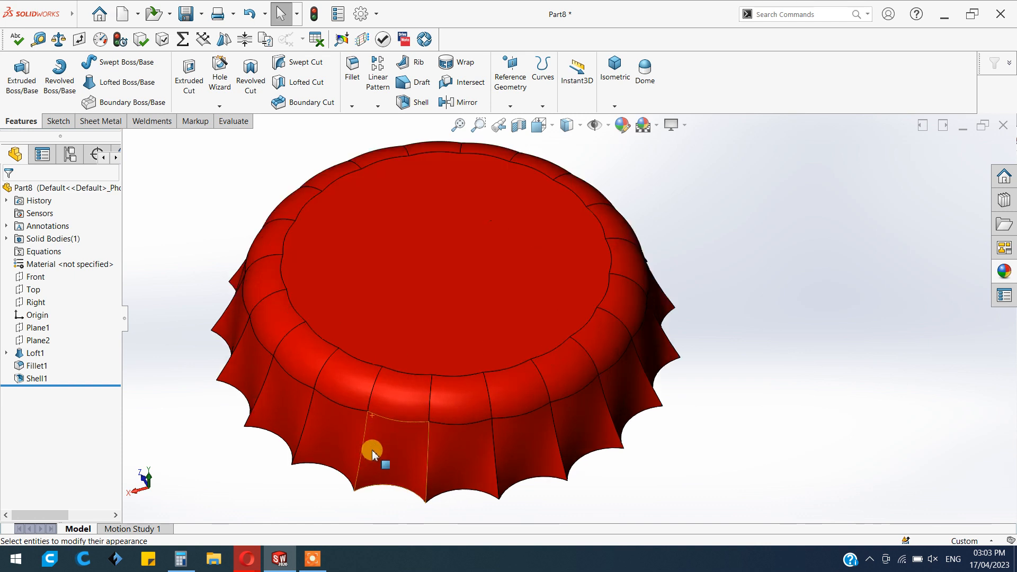
left_click(675, 125)
left_click(691, 144)
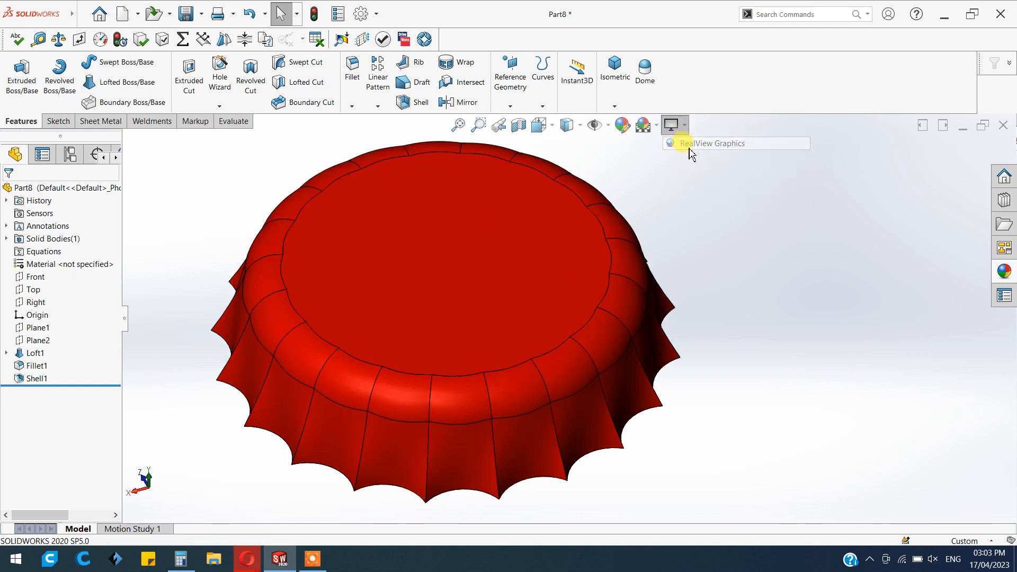
mouse_move(677, 304)
middle_mouse_down()
mouse_move(665, 263)
mouse_move(705, 211)
mouse_move(762, 250)
mouse_move(765, 280)
mouse_move(673, 283)
mouse_move(650, 265)
mouse_move(658, 365)
mouse_move(672, 236)
mouse_move(700, 137)
mouse_move(676, 320)
middle_mouse_up()
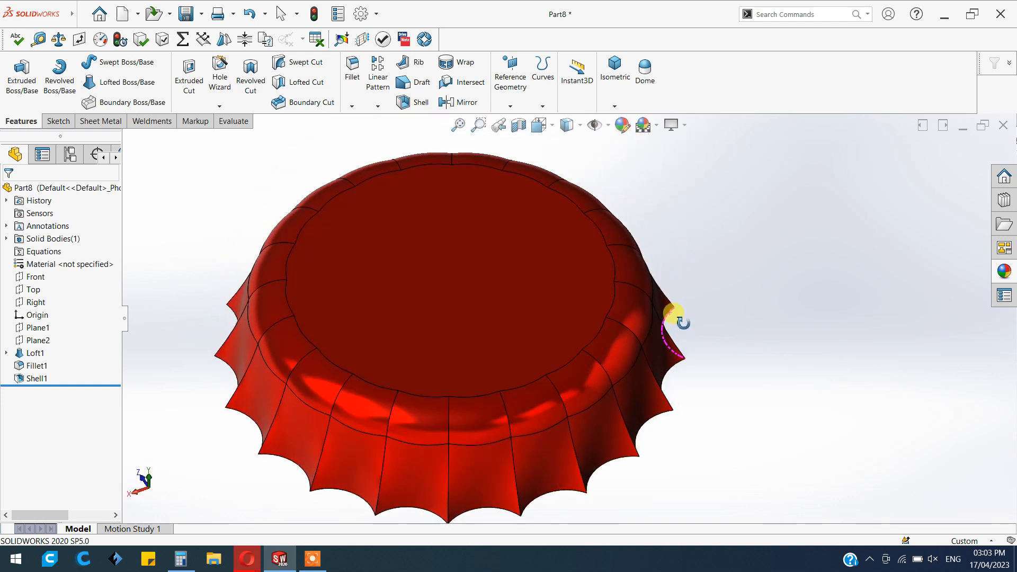
Turn on Shadows In Shaded Mode and switch it back off.
left_click(683, 132)
left_click(684, 155)
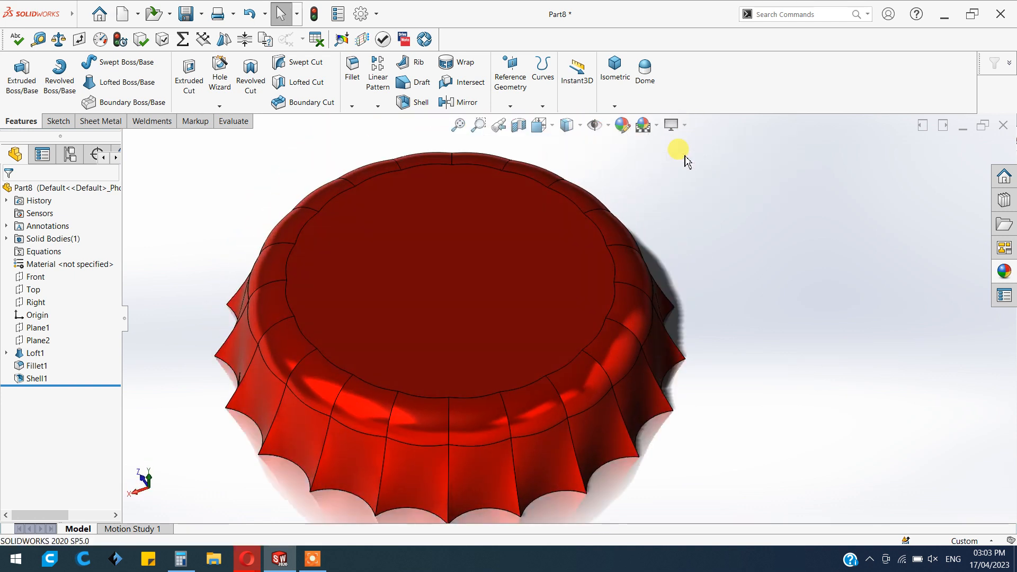
left_click(671, 125)
left_click(685, 154)
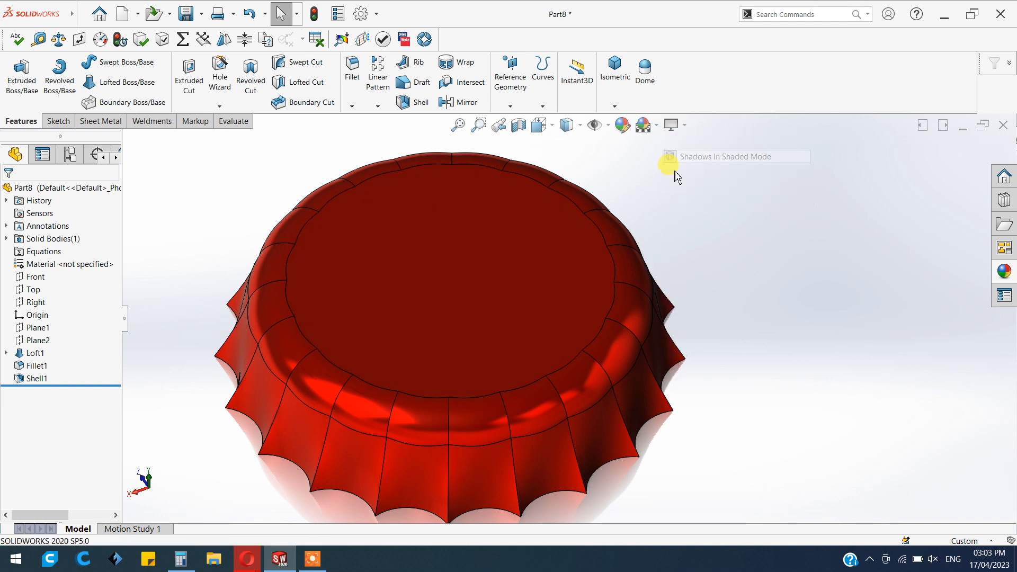
Create a reference plane offset 3 mm above the cap's flat top face.
key("space")
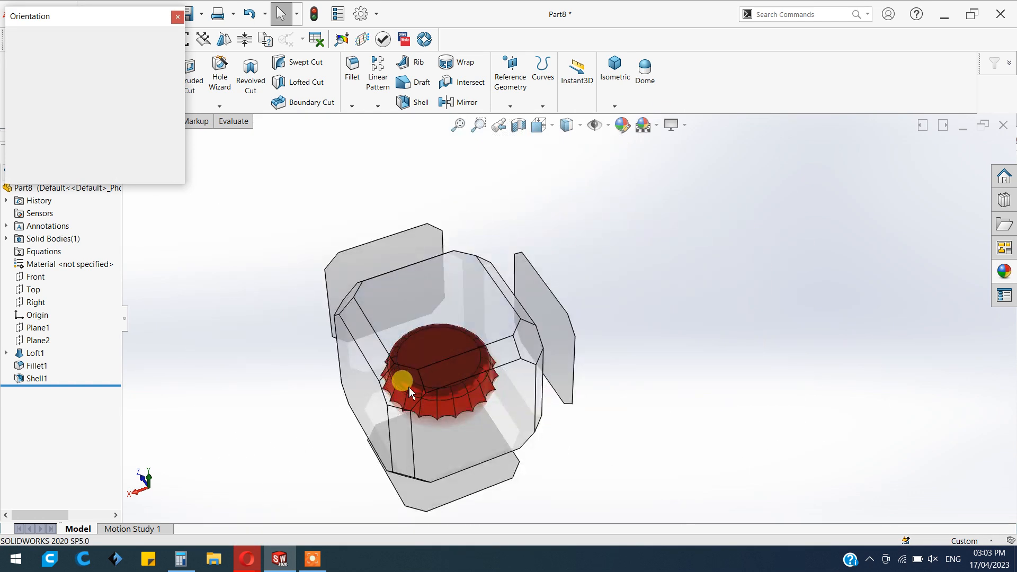
left_click(408, 386)
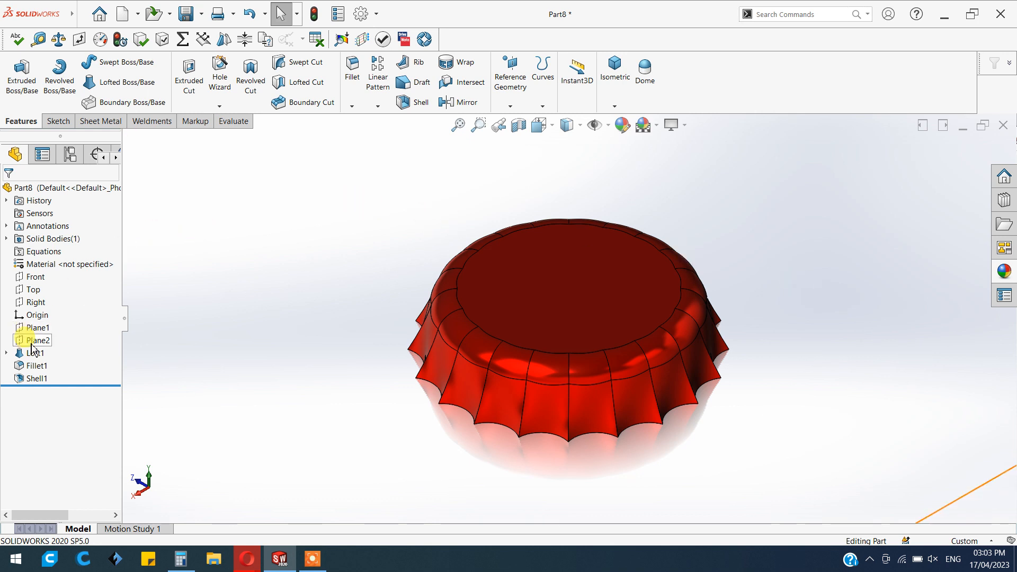
left_click(510, 107)
left_click(508, 121)
left_click(505, 307)
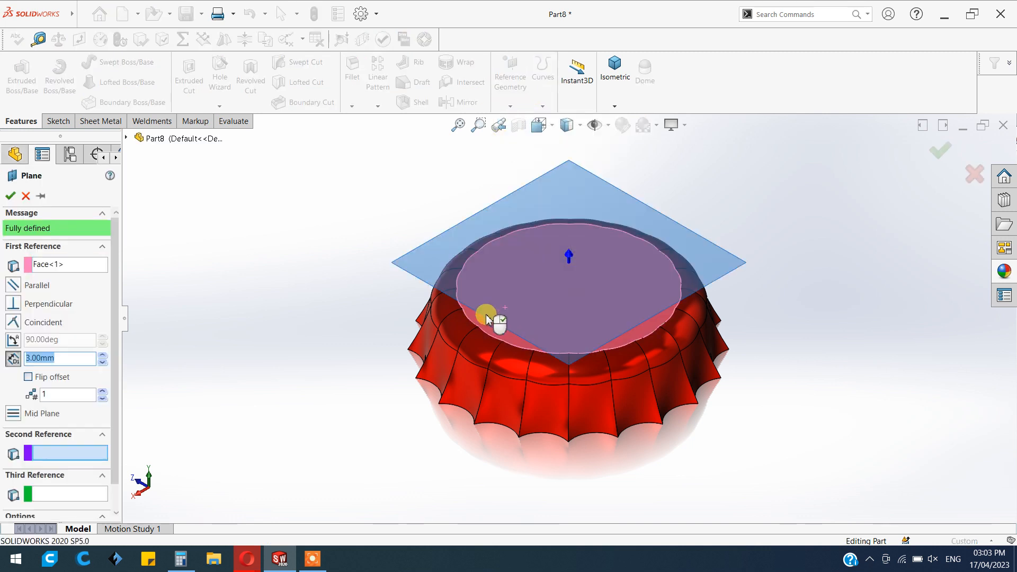
middle_click_drag(351, 357, 392, 328)
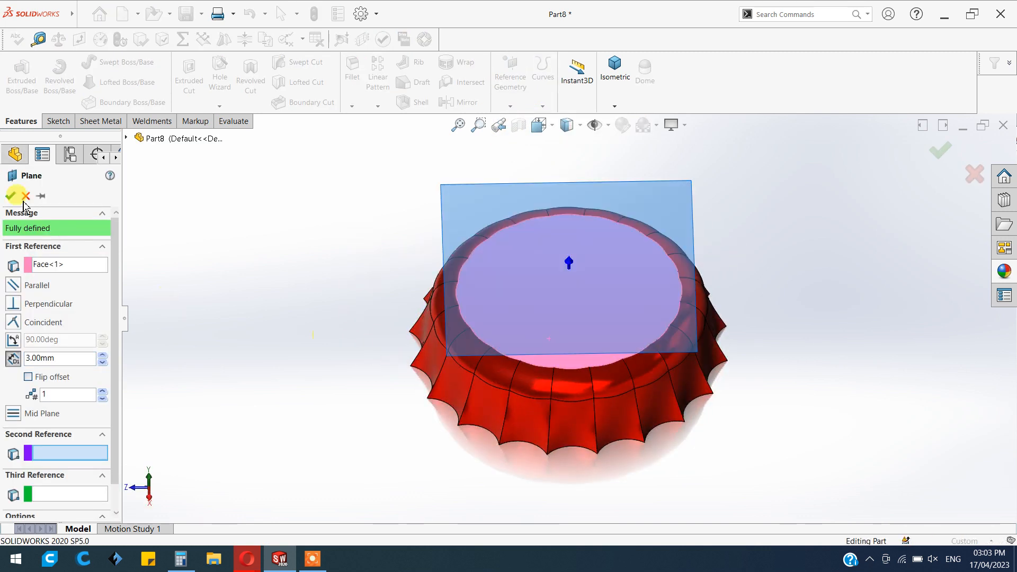
left_click(10, 196)
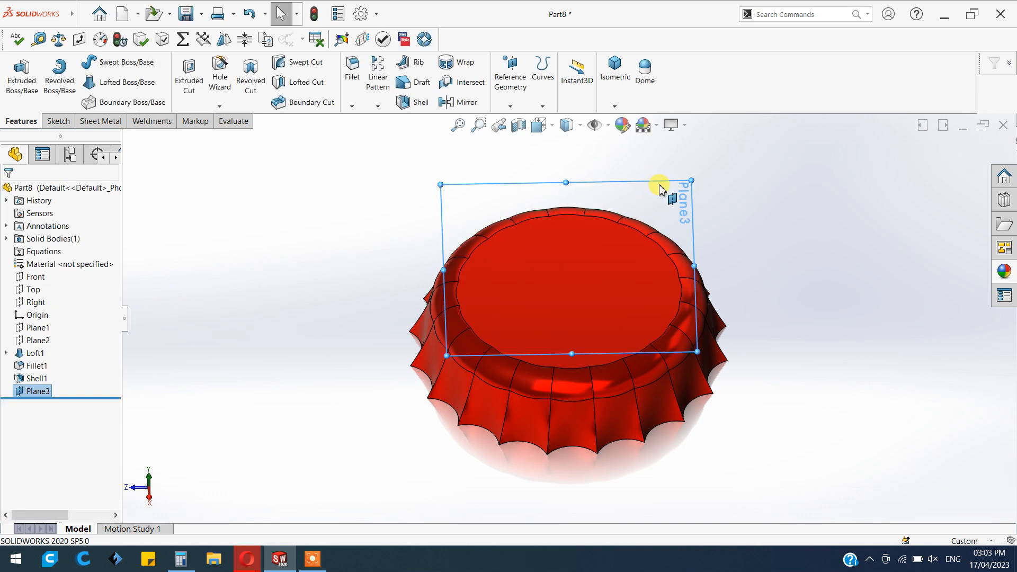
Start a sketch on the new offset plane, viewed from above, and enter the sketch text "CocaCola".
key("ctrl+8")
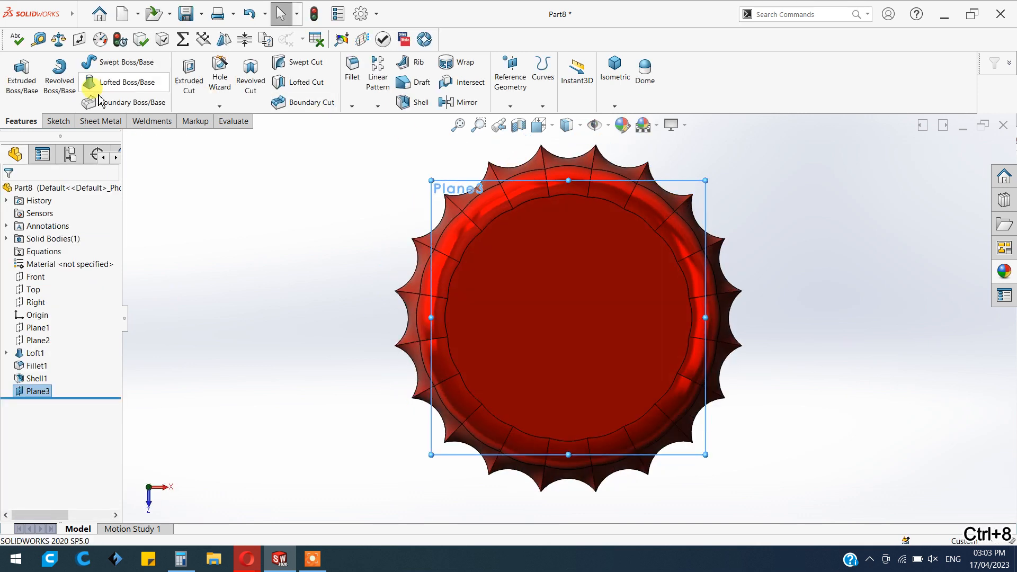
left_click(57, 120)
left_click(16, 70)
left_click(166, 82)
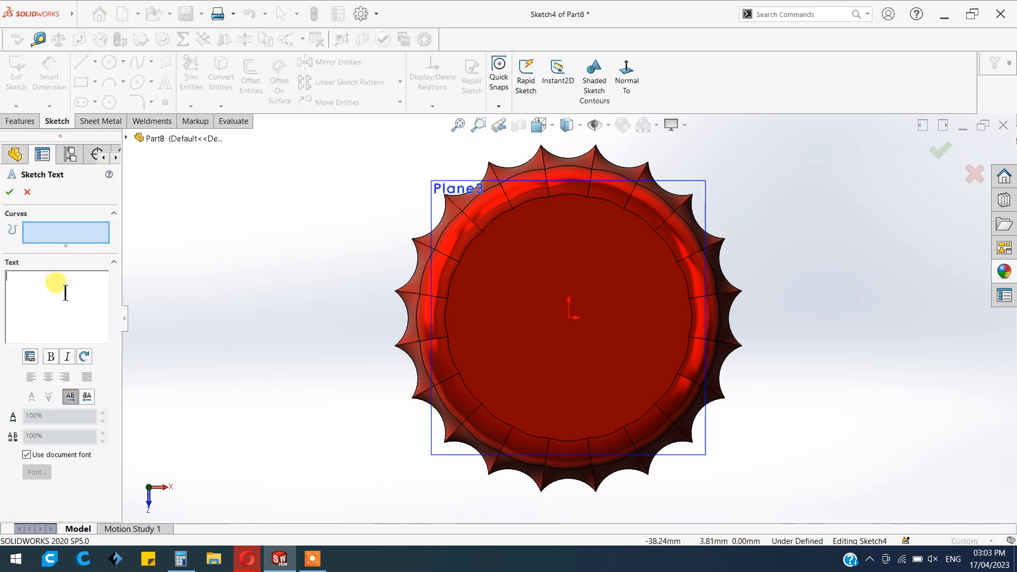
type("CocaCo")
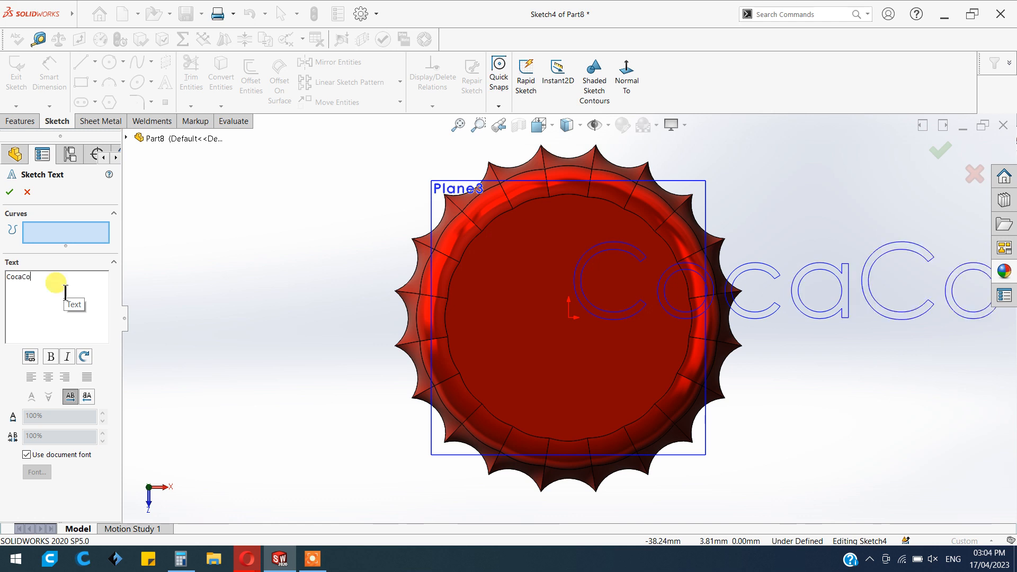
type("la")
Give the CocaCola text the Yellowtail font instead of the document font, size it in points, and accept the text.
left_click_drag(57, 281, 20, 276)
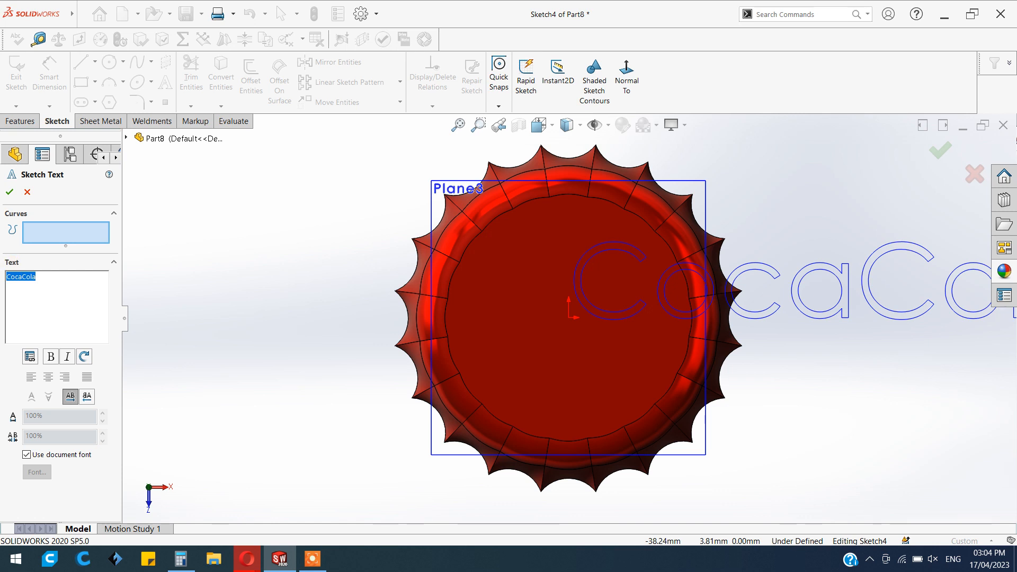
left_click(26, 454)
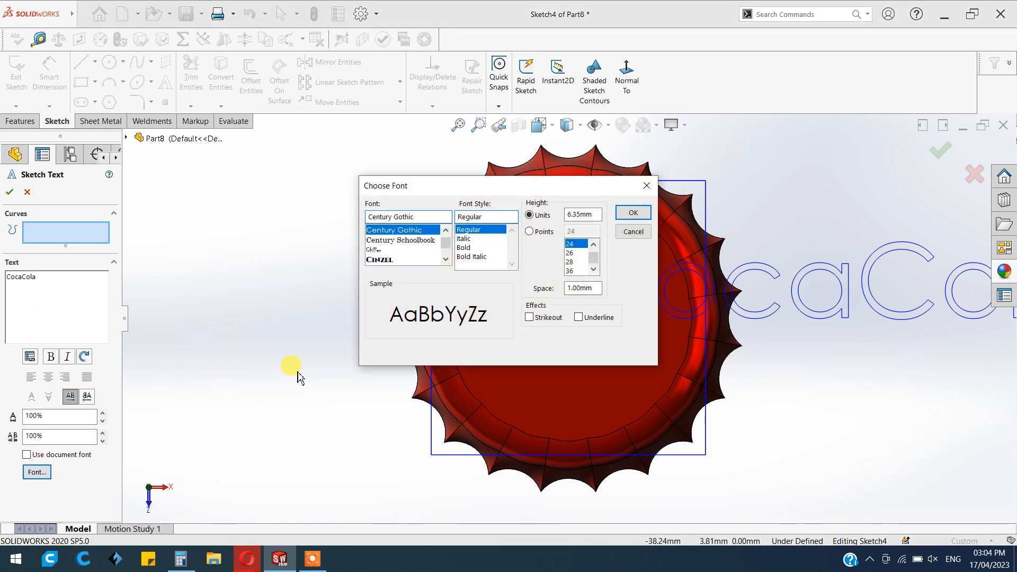
scroll(416, 251, "down", 10)
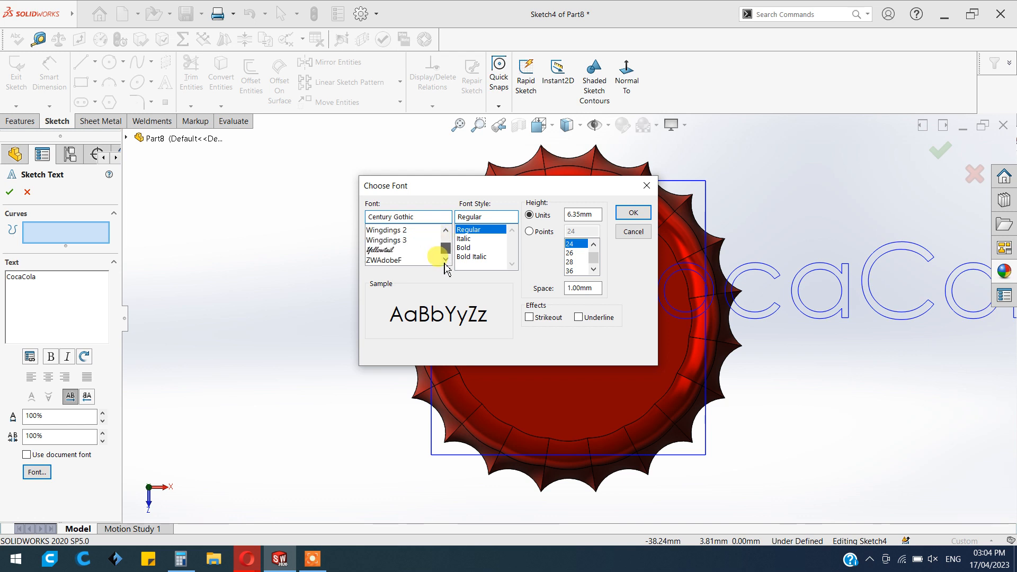
left_click(390, 251)
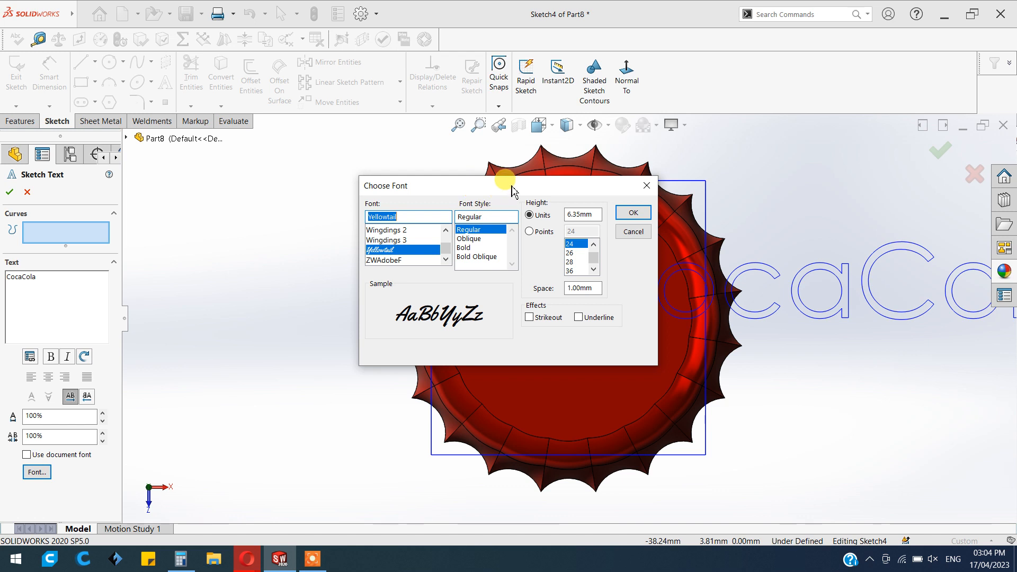
left_click_drag(513, 187, 314, 185)
left_click(344, 229)
scroll(384, 254, "up", 3)
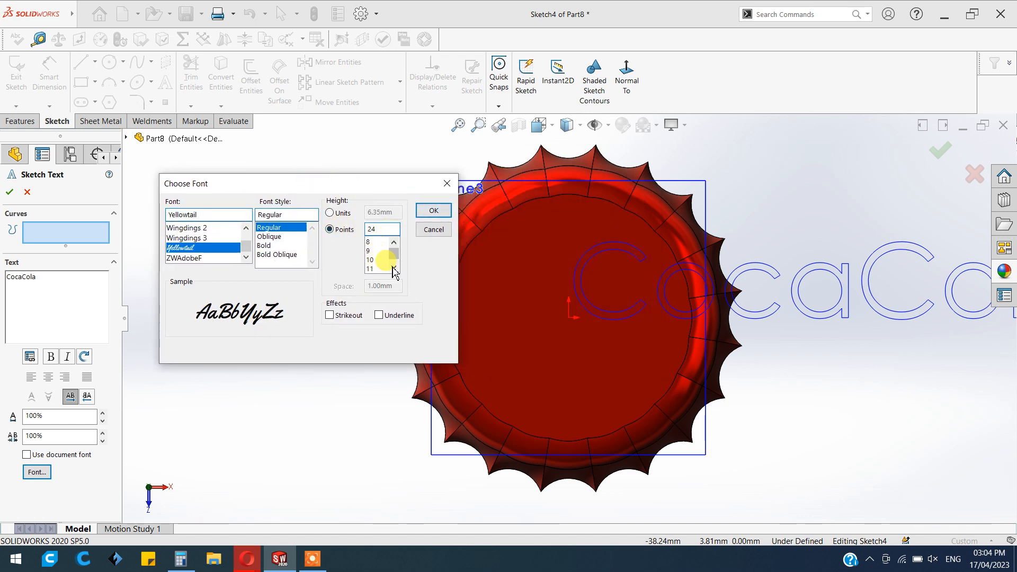
left_click(393, 269)
left_click(432, 210)
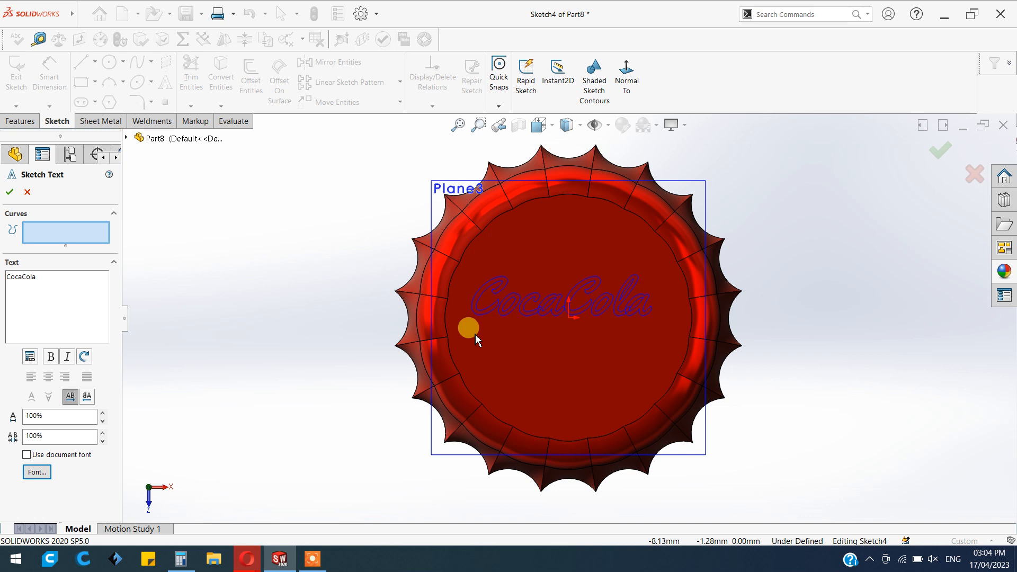
left_click(9, 193)
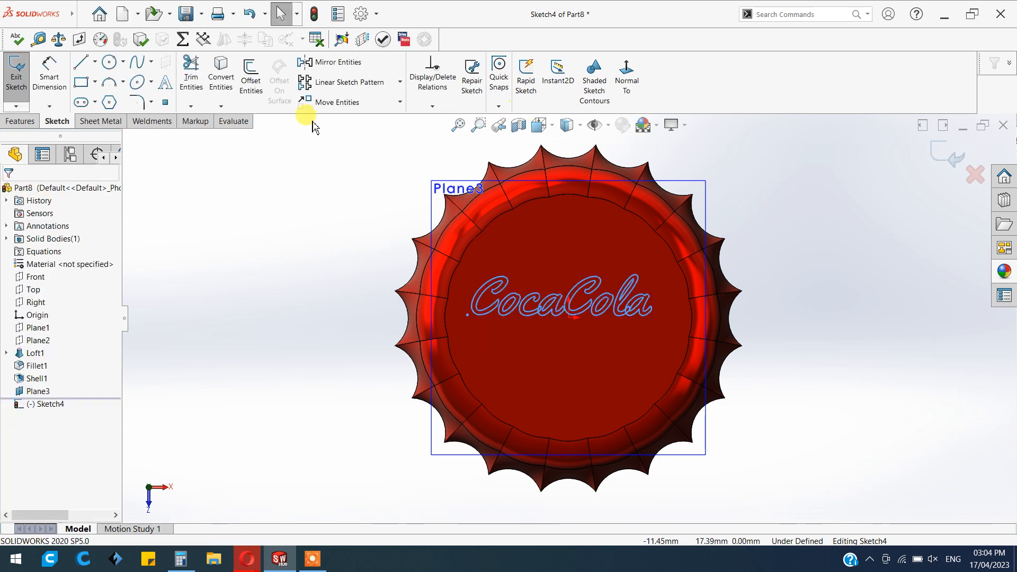
Finish the CocaCola text sketch on the offset plane.
left_click(20, 121)
left_click(549, 109)
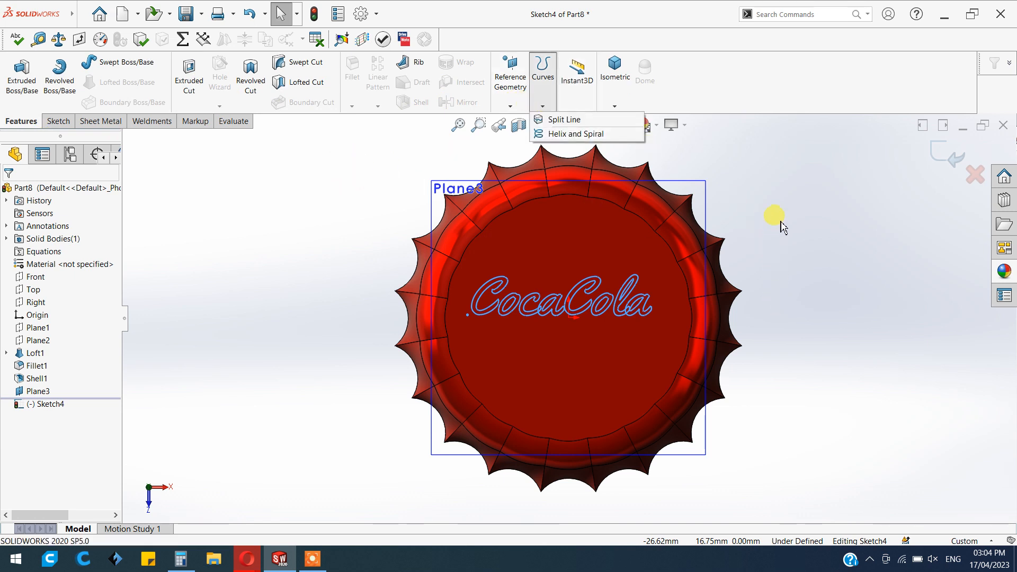
middle_click_drag(808, 331, 809, 278)
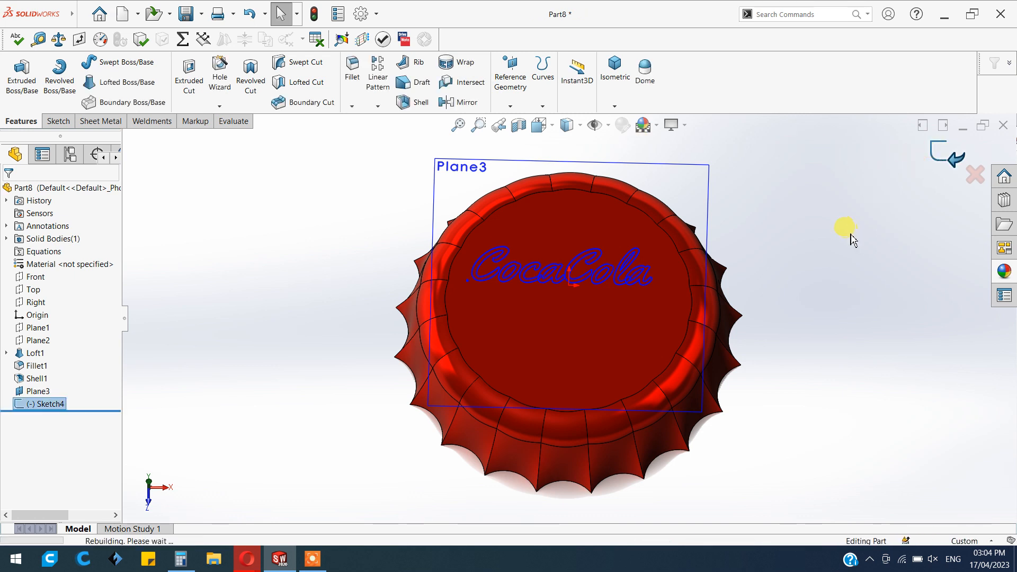
Try to scribe the CocaCola sketch onto the cap's flat top face with a Spline Surface wrap.
left_click(455, 62)
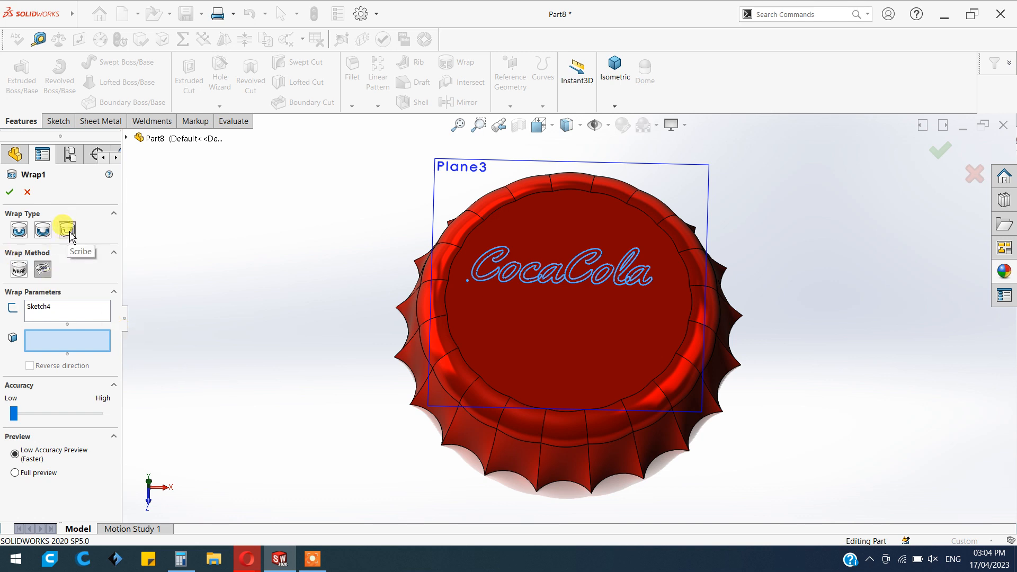
middle_click_drag(290, 368, 282, 293)
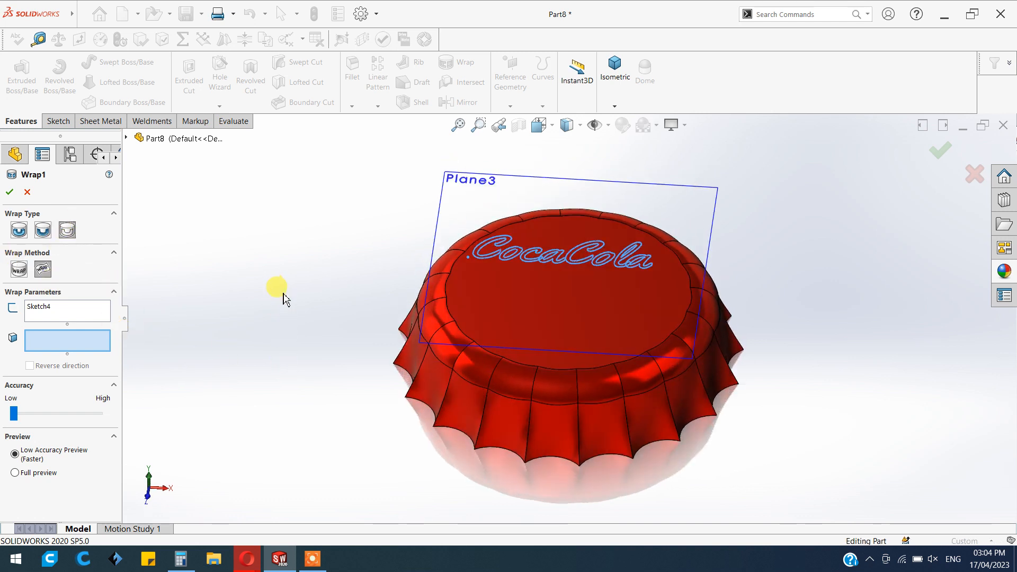
scroll(605, 253, "down", 2)
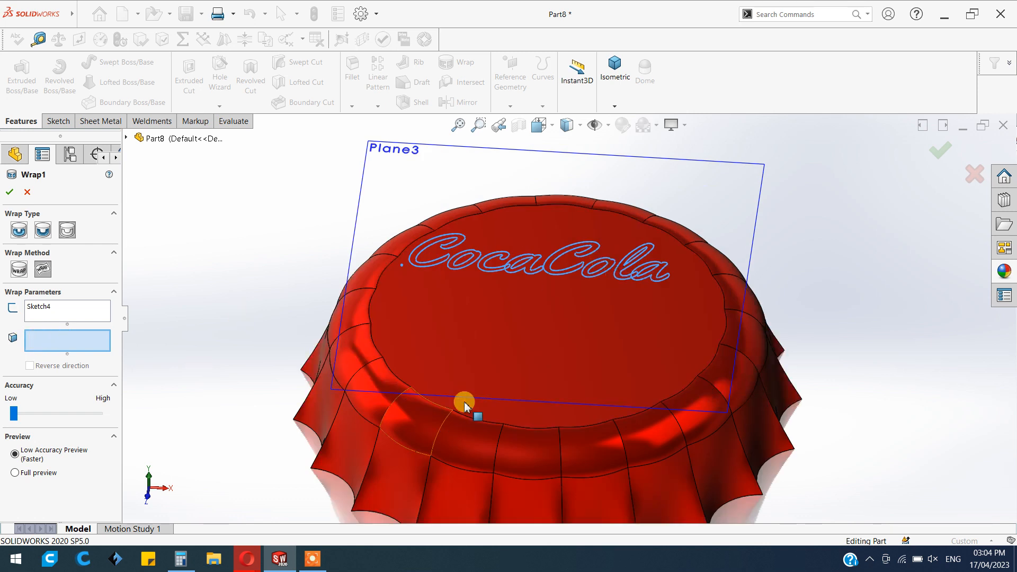
left_click(515, 402)
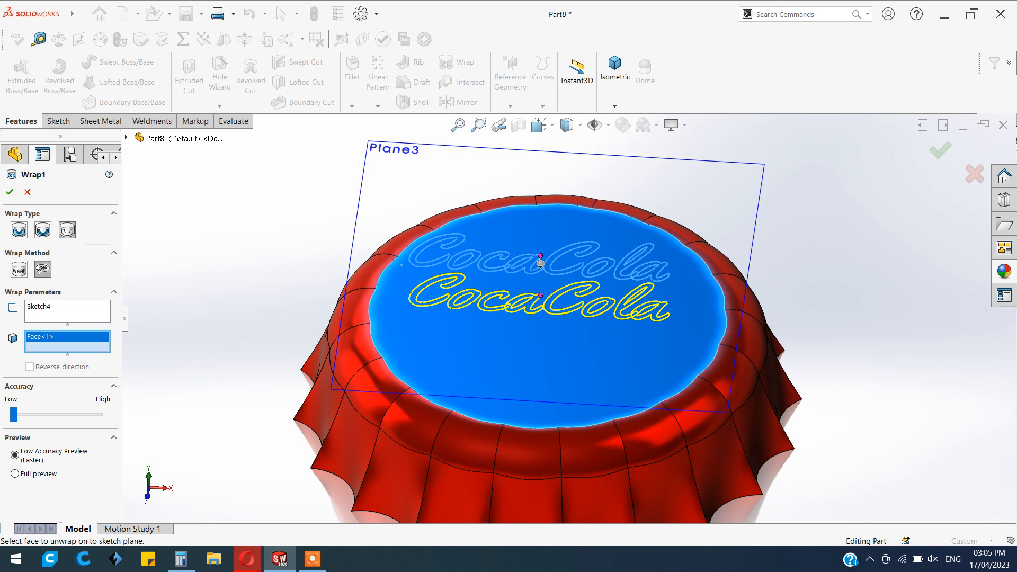
left_click(9, 192)
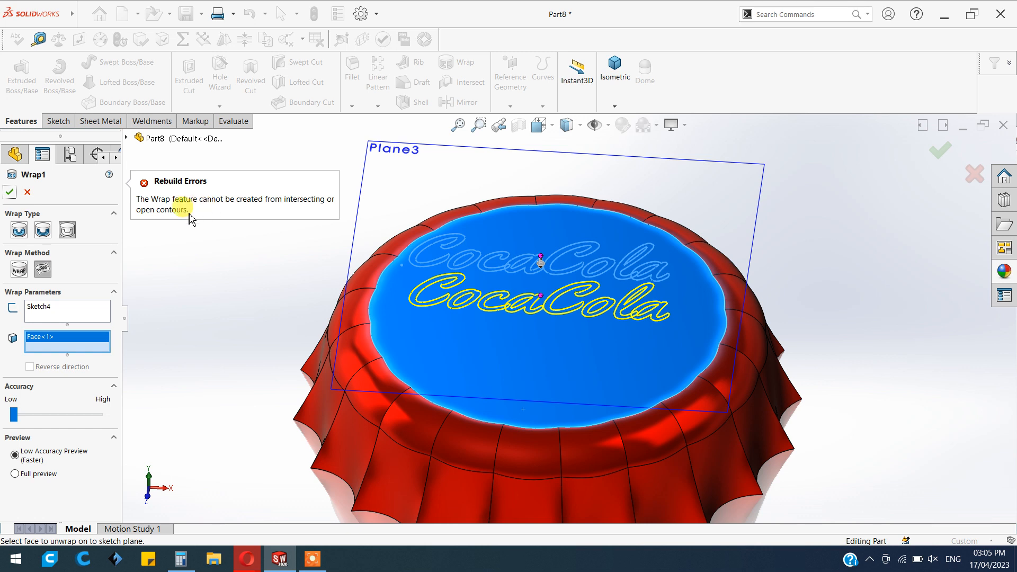
Try to deboss the CocaCola sketch 5 mm into the cap's top face using the Analytical wrap method.
left_click(20, 269)
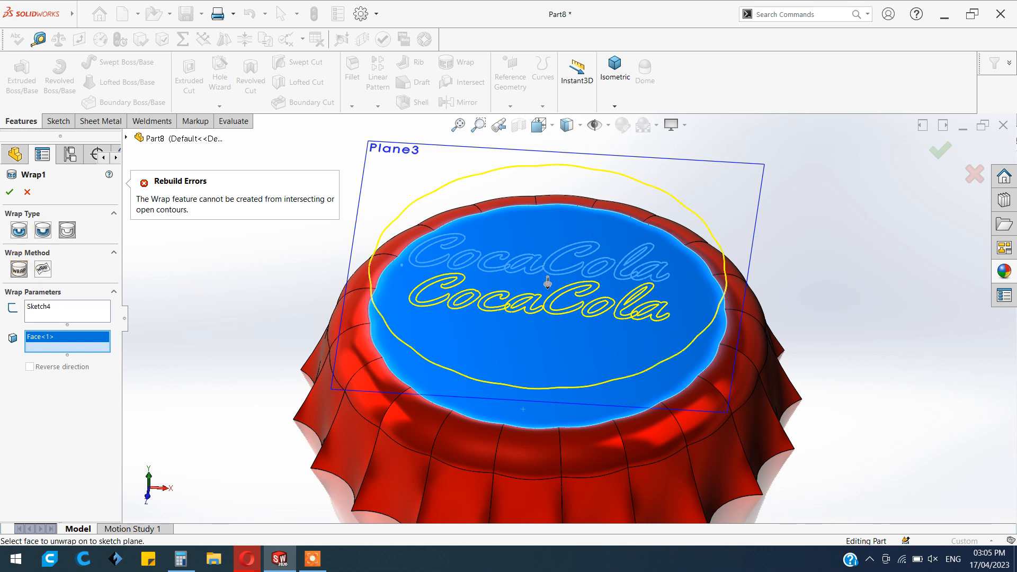
left_click(45, 237)
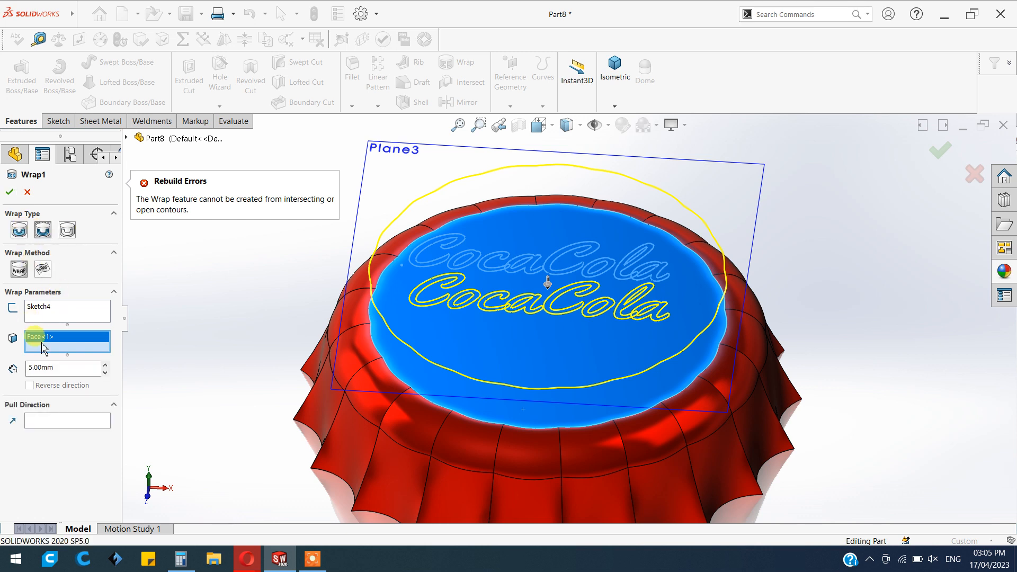
mouse_move(234, 359)
middle_mouse_down()
mouse_move(249, 215)
mouse_move(213, 414)
mouse_move(241, 408)
middle_mouse_up()
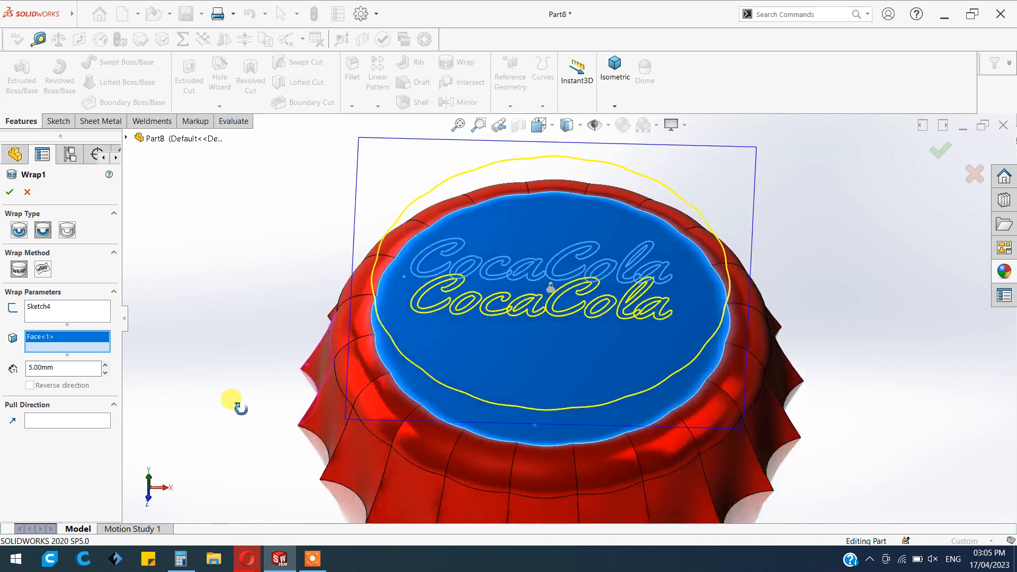
left_click(9, 192)
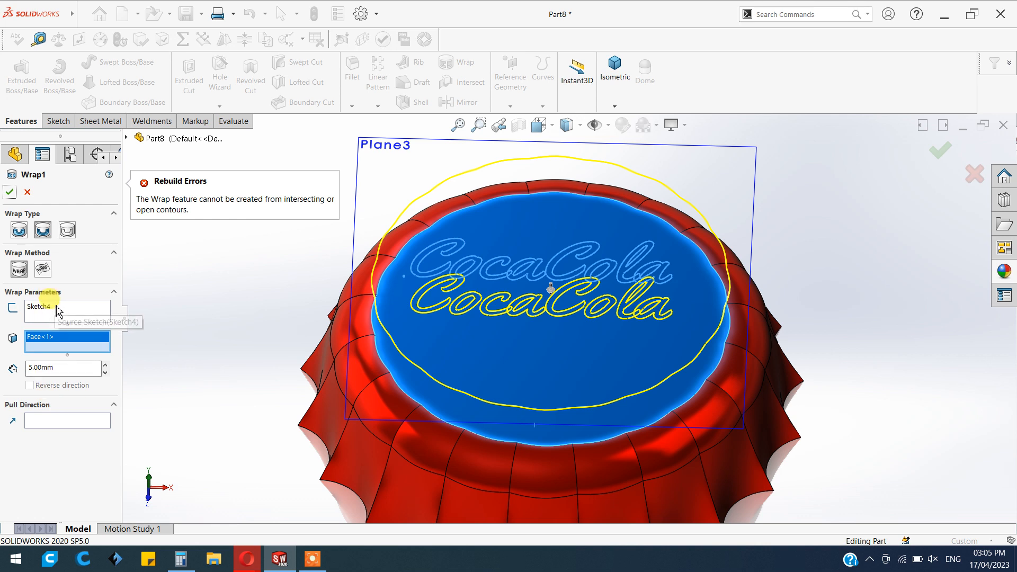
left_click(27, 192)
Project the CocaCola text sketch onto the cap's flat top face as a Sketch on faces projected curve.
mouse_move(731, 368)
middle_mouse_down()
mouse_move(726, 291)
mouse_move(736, 372)
mouse_move(726, 382)
middle_mouse_up()
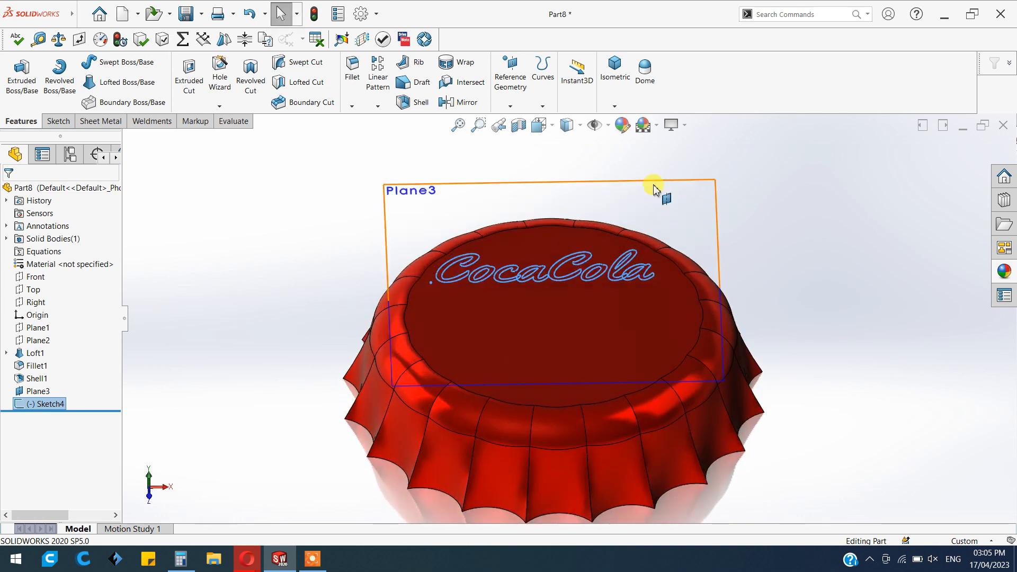
left_click(639, 158)
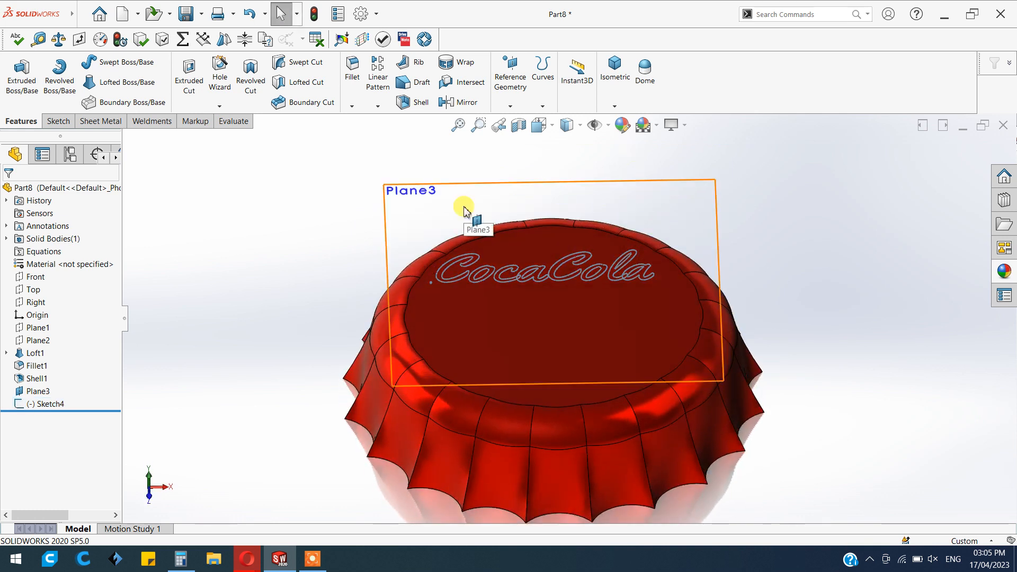
mouse_move(325, 556)
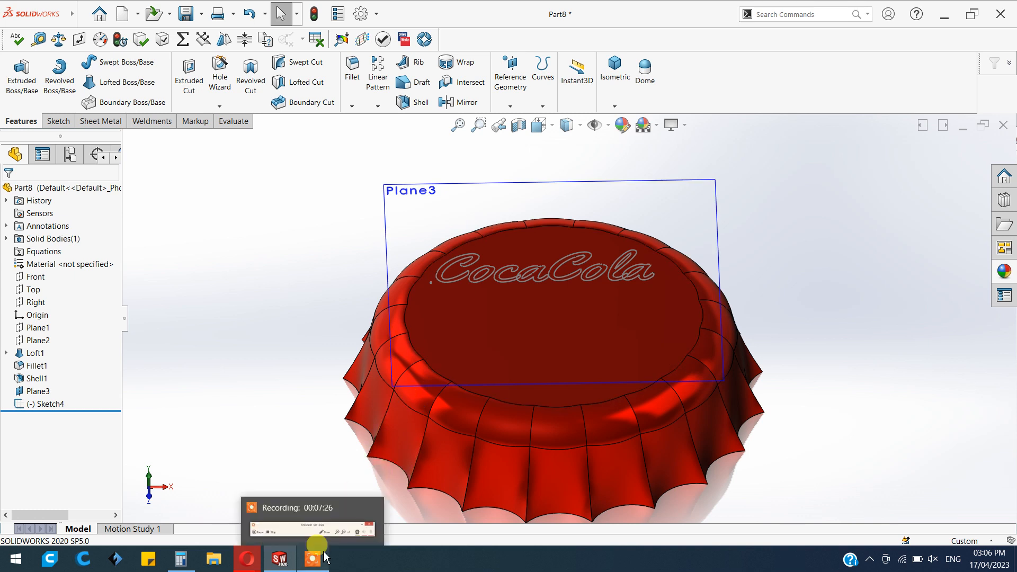
left_click(542, 105)
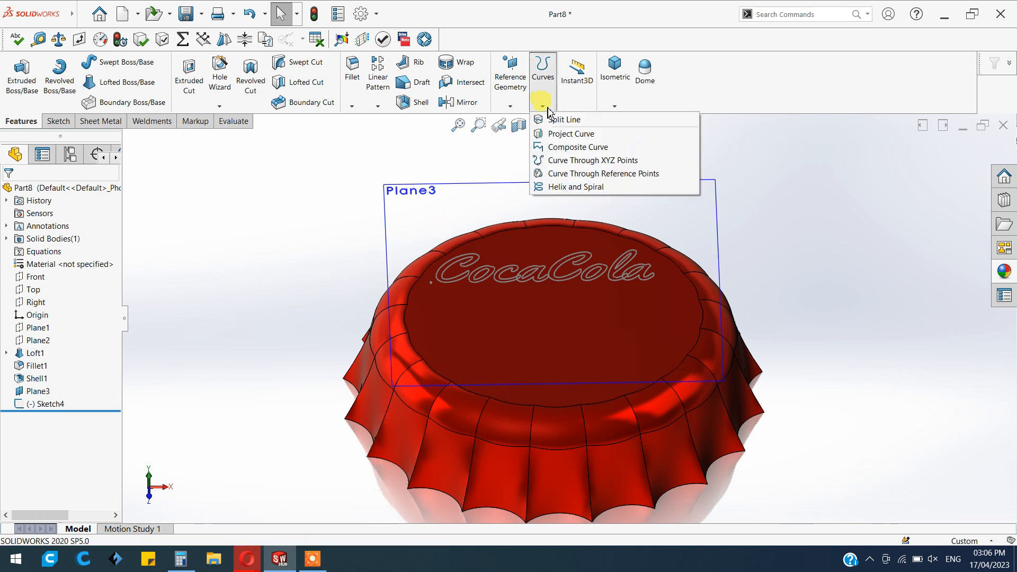
left_click(557, 140)
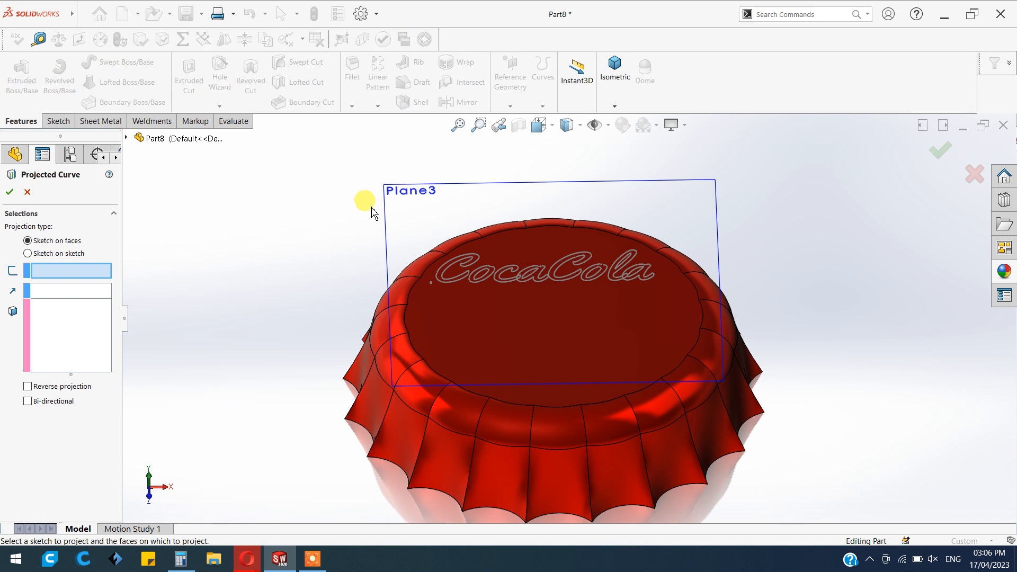
left_click(126, 137)
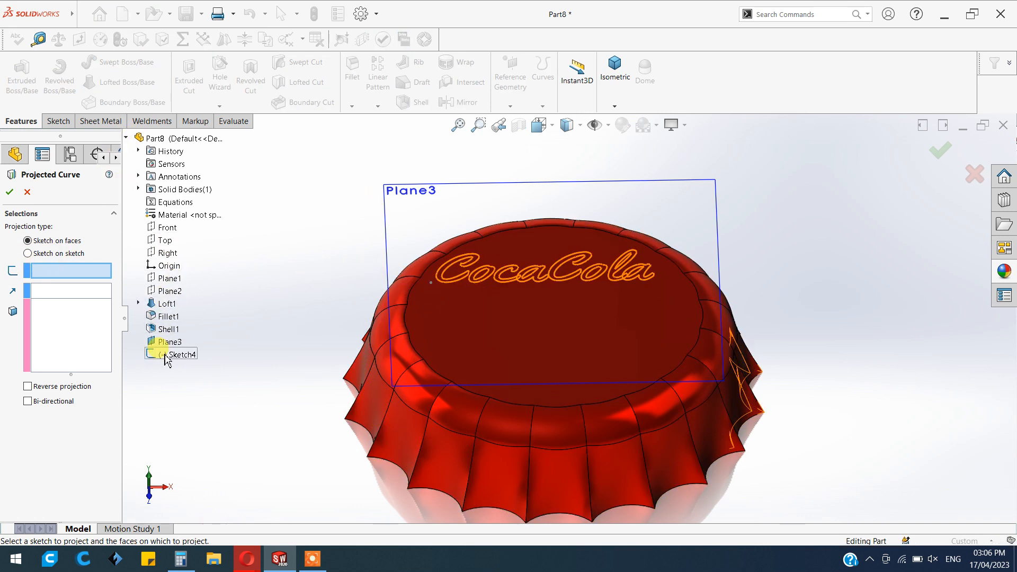
left_click(165, 355)
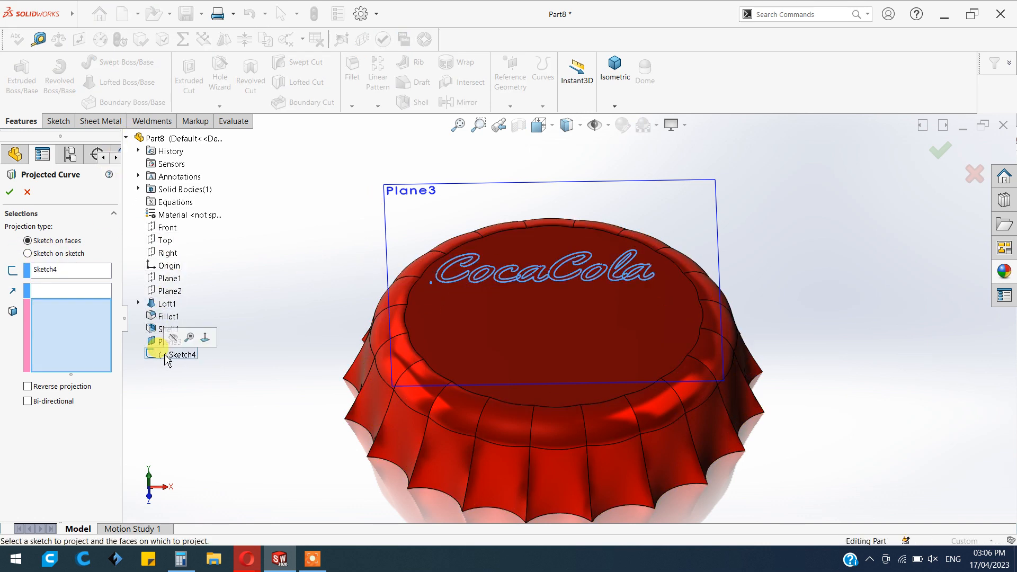
left_click(583, 394)
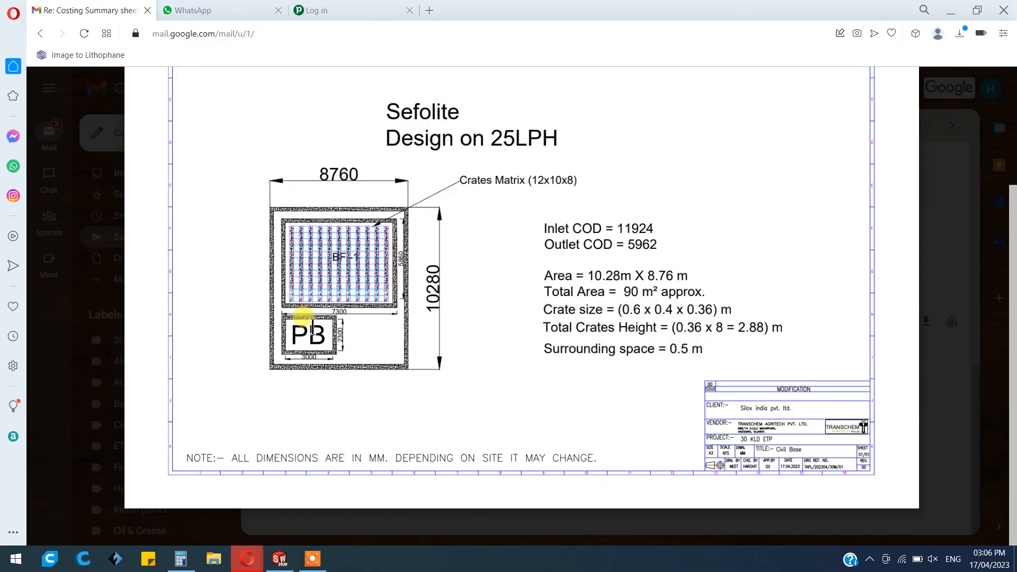
left_click(279, 559)
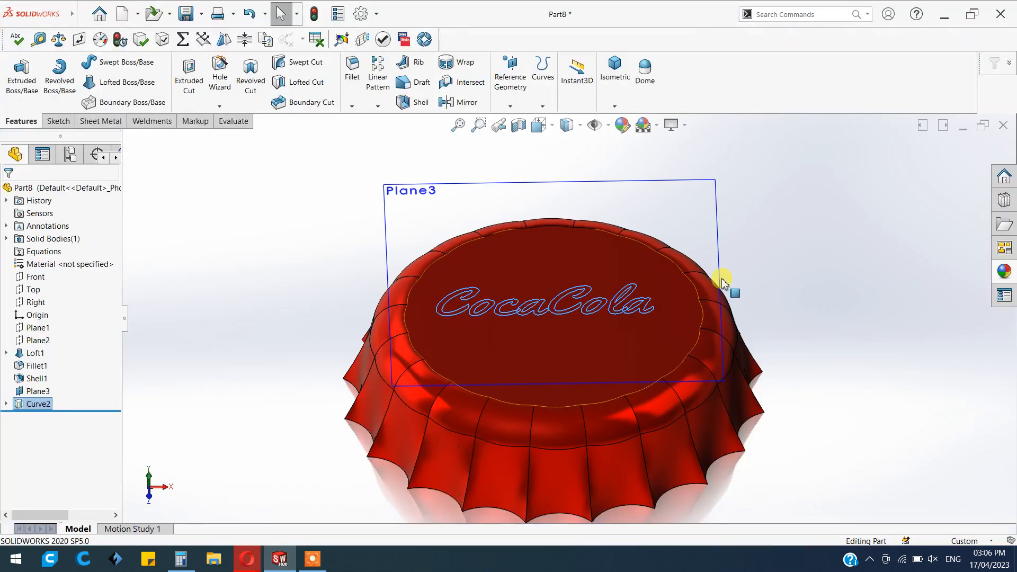
Hide Plane3, the offset reference plane that holds the CocaCola text sketch.
left_click(706, 200)
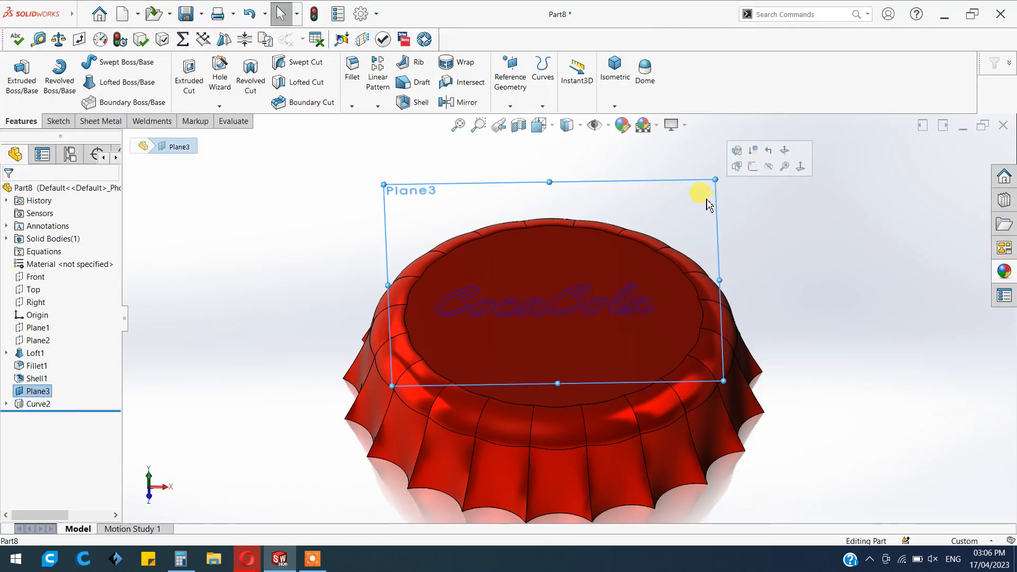
left_click(761, 169)
middle_click_drag(772, 243, 777, 318)
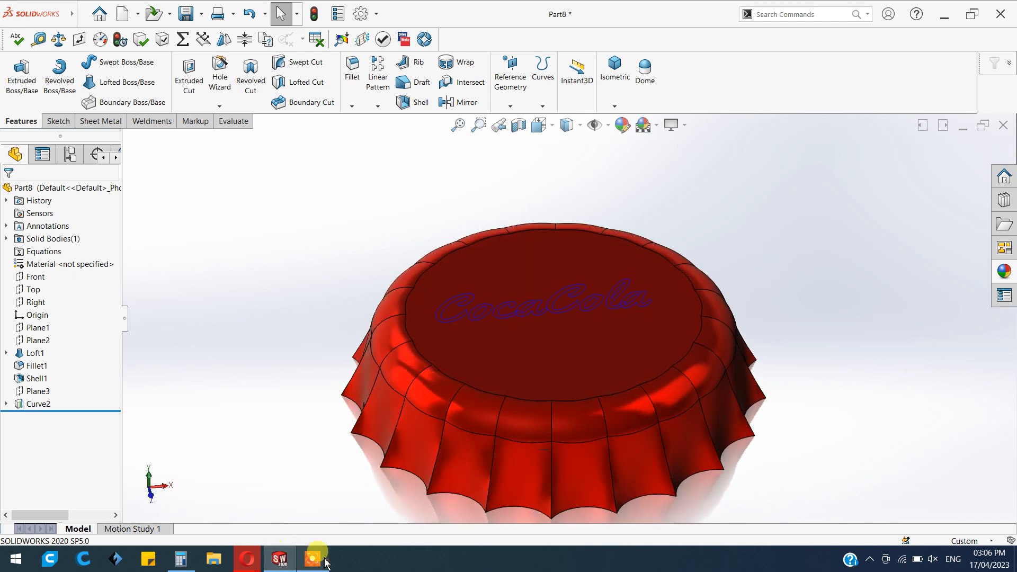
Examine the projected CocaCola lettering on the cap's top face up close, from directly above and at an angle.
mouse_move(324, 562)
scroll(826, 310, "down", 2)
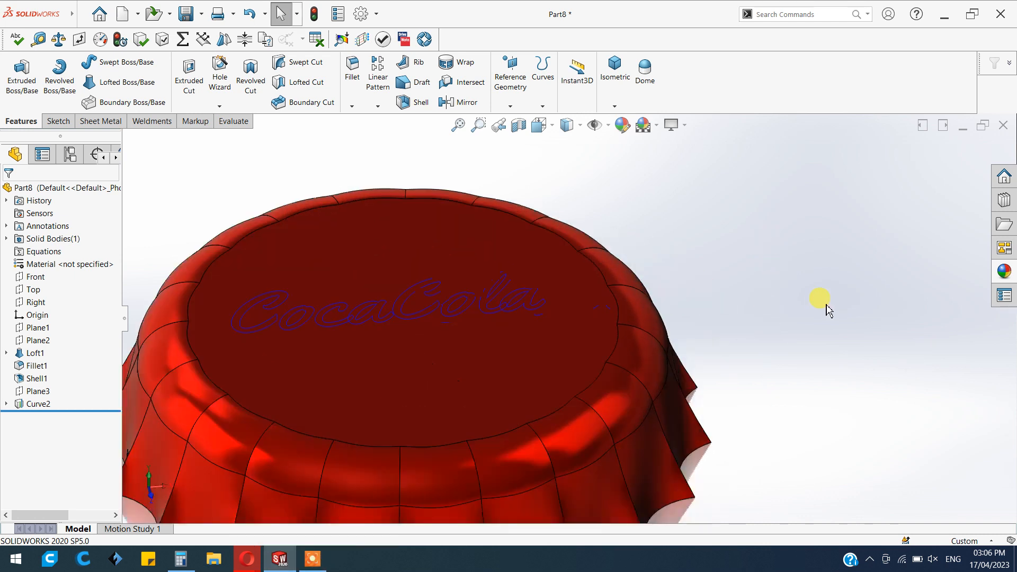
scroll(644, 318, "up", 4)
middle_click_drag(675, 292, 667, 417)
scroll(369, 394, "down", 2)
scroll(765, 233, "down", 1)
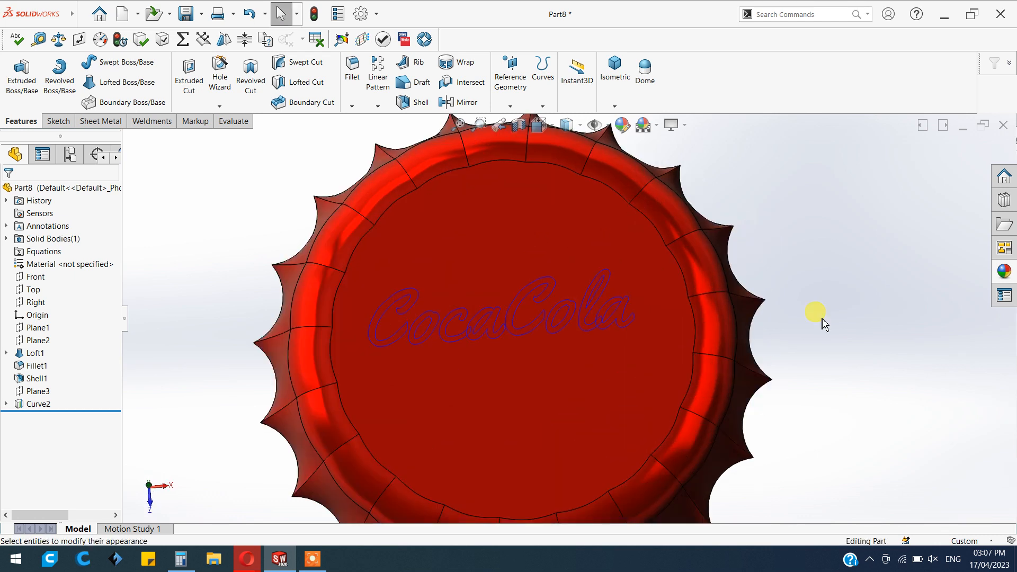
scroll(762, 368, "up", 3)
middle_click_drag(675, 422, 690, 356)
scroll(784, 342, "down", 1)
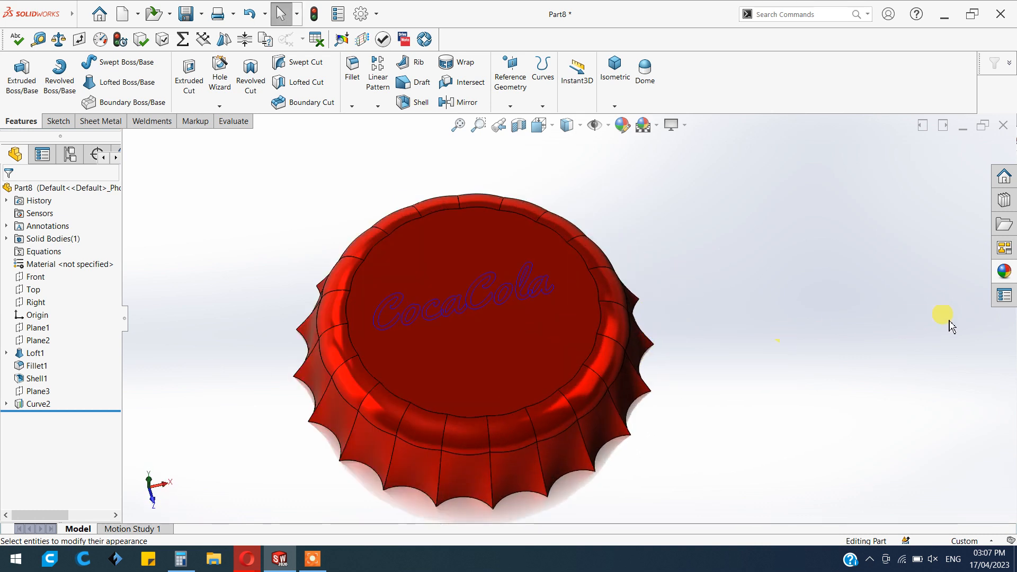
Apply a glossy red appearance from the appearance library to the whole bottle cap.
left_click(1001, 275)
scroll(959, 402, "down", 3)
left_click_drag(956, 494, 571, 398)
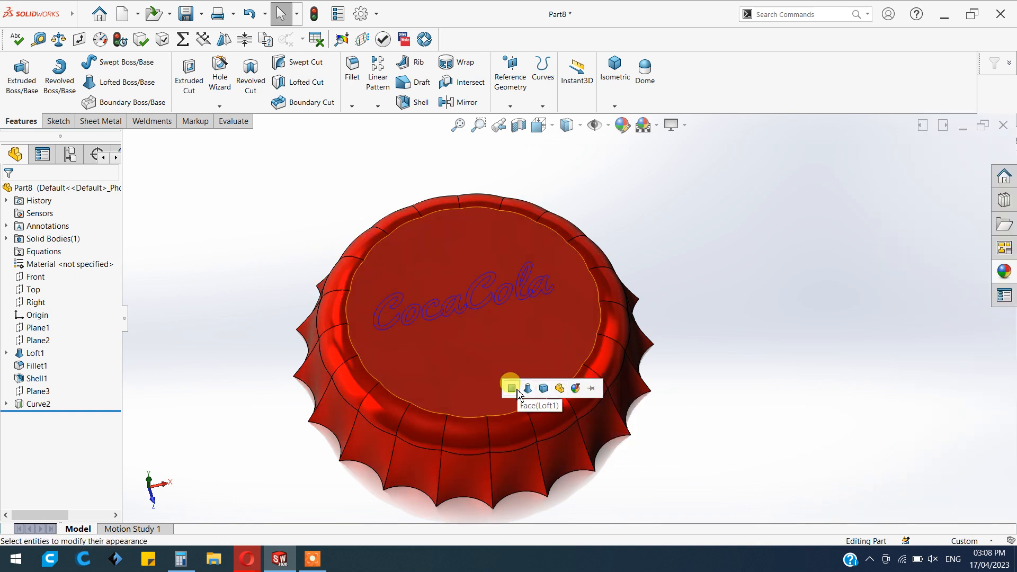
middle_click_drag(749, 390, 754, 439)
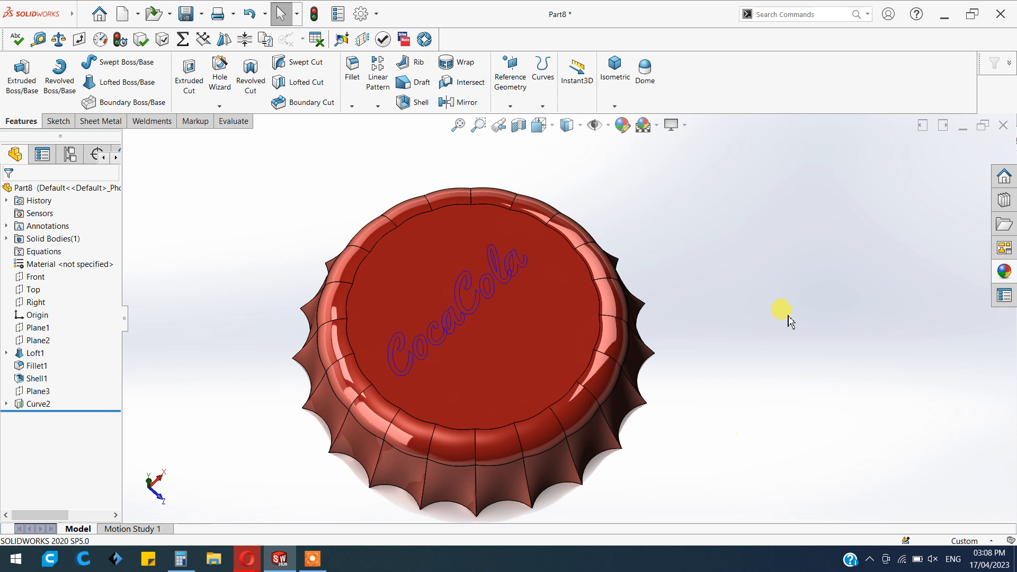
scroll(782, 311, "down", 1)
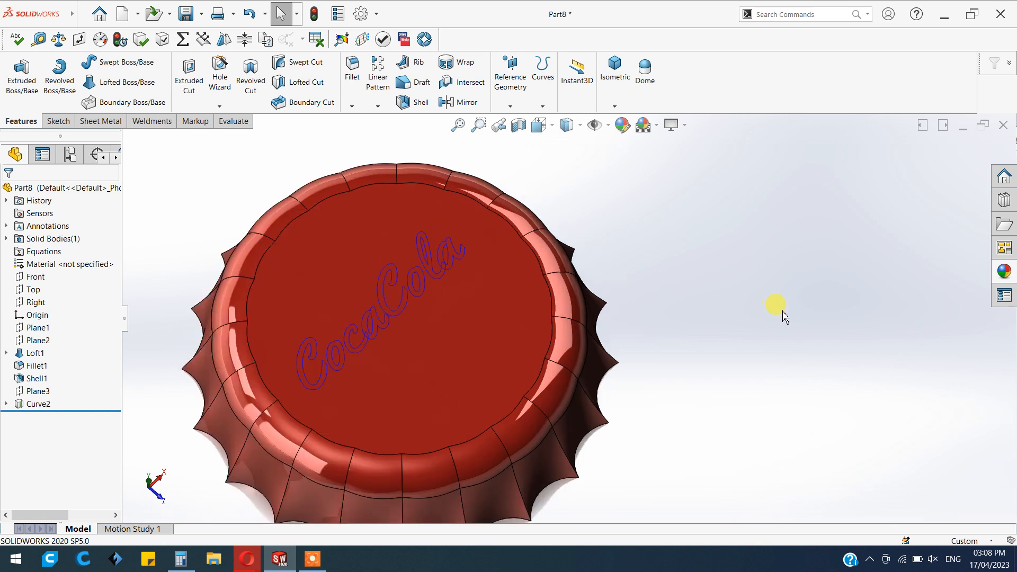